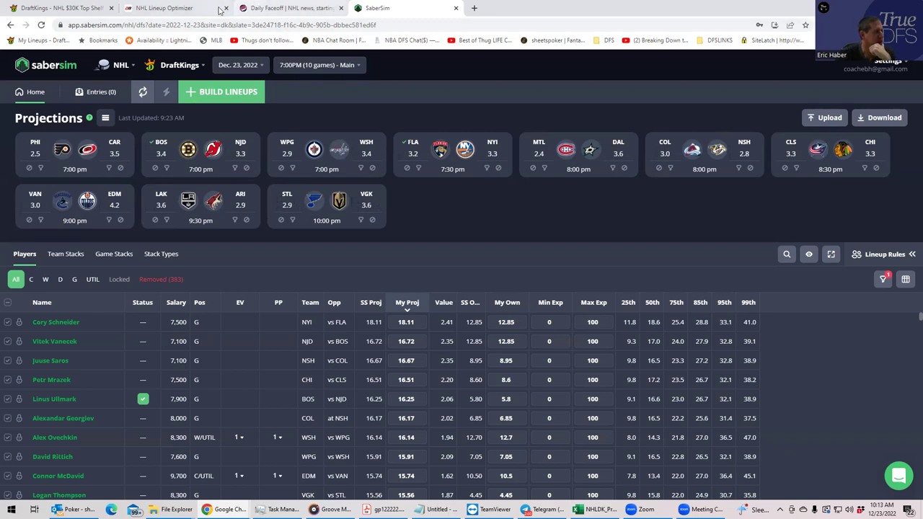
- Review the moneylines and totals of all games in the DailyRoto NHL Lineup Optimizer, and open the Daily Faceoff projections
left_click(167, 9)
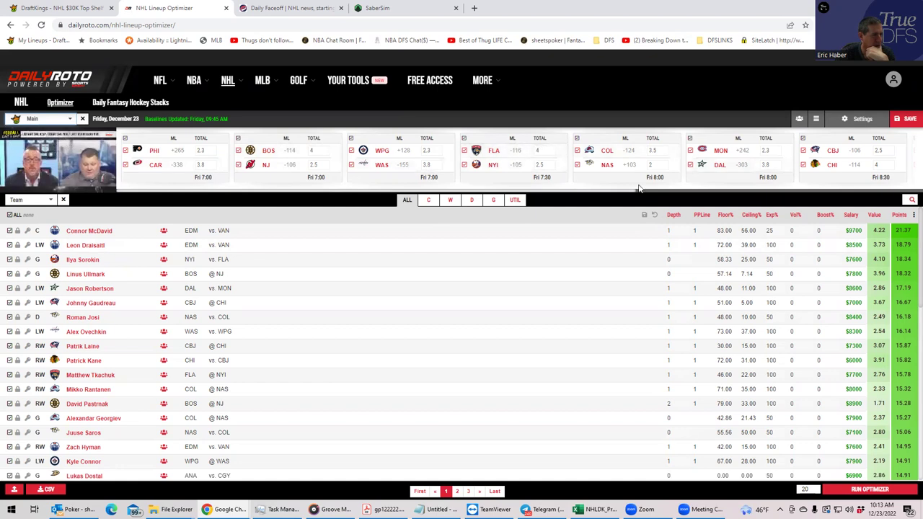
scroll(618, 189, "right", 3)
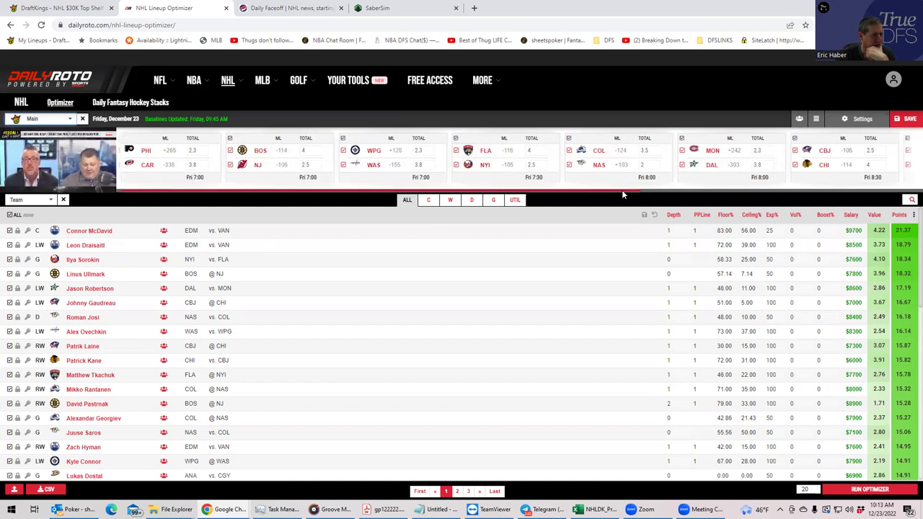
left_click_drag(647, 191, 906, 185)
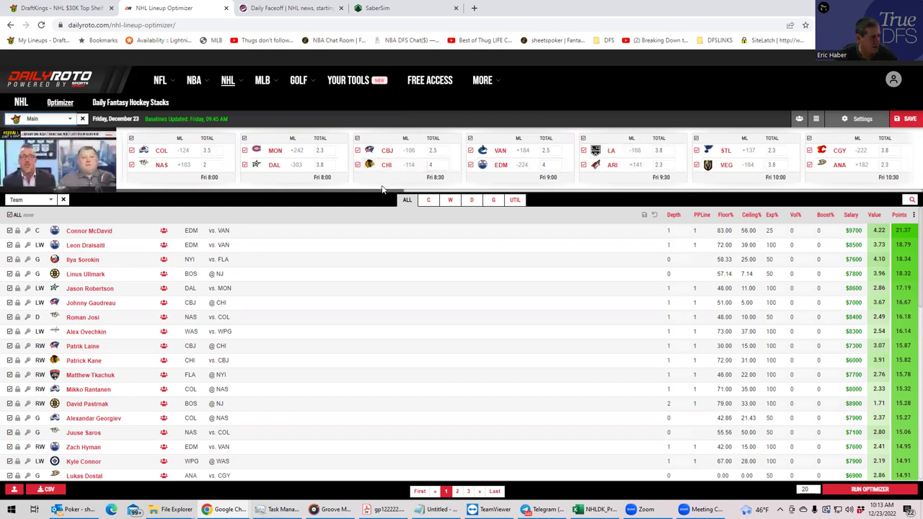
scroll(395, 191, "left", 1)
left_click_drag(395, 191, 361, 186)
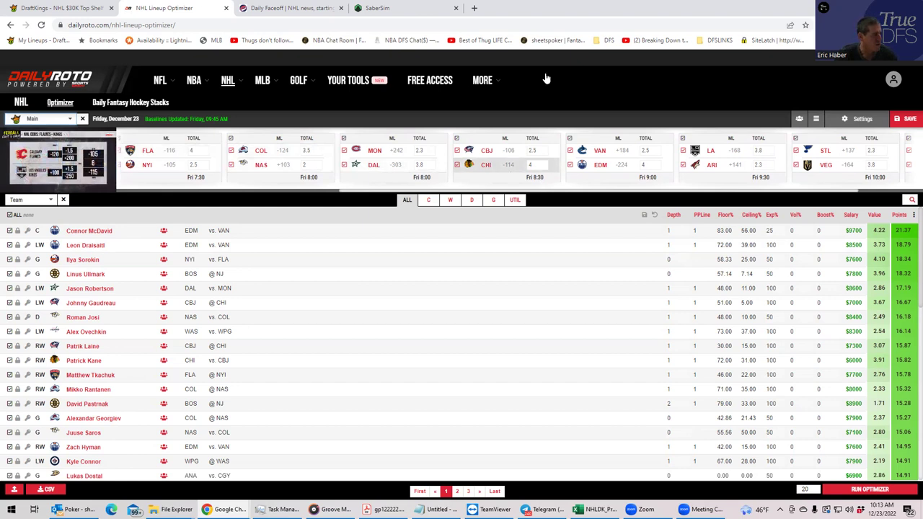
left_click(293, 10)
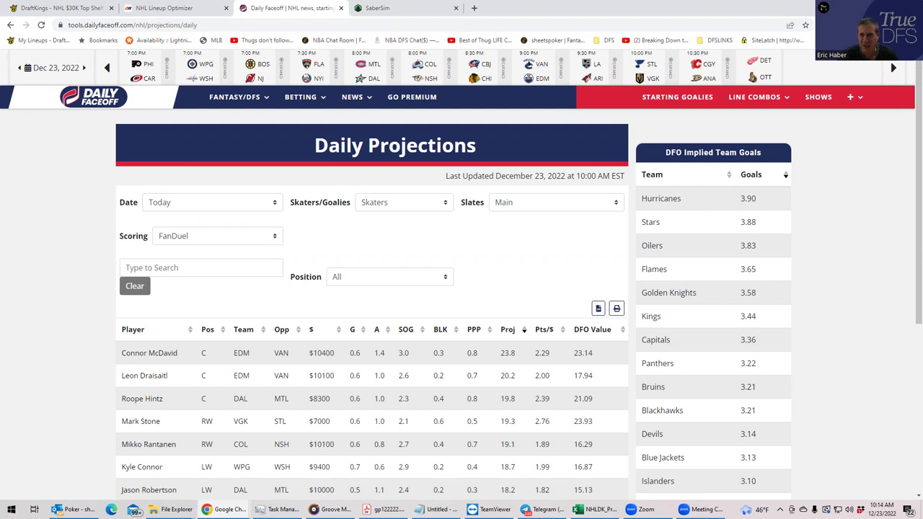
- Switch to the NHLDK_Proj workbook in Excel at full size and review the first player's position, Sheets Value Score, Ownership and EV Line
key("alt+Tab")
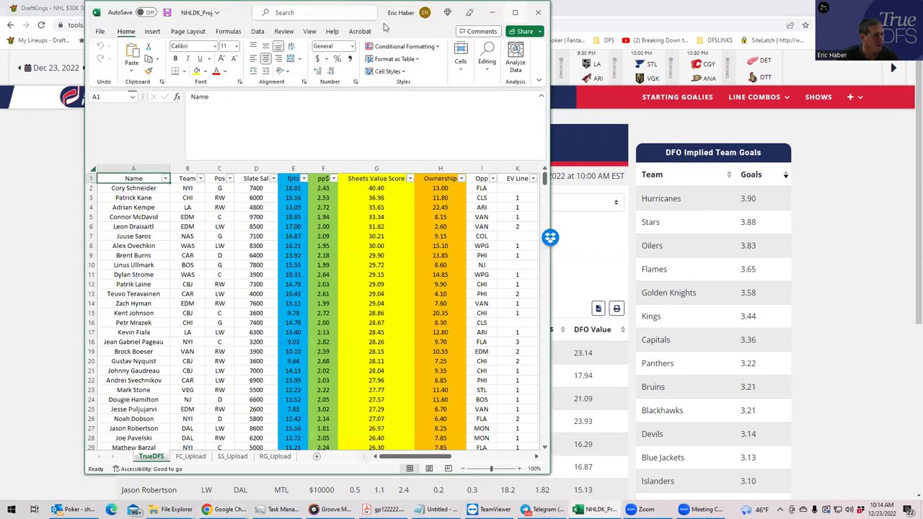
key("super+Up")
key("super+Up")
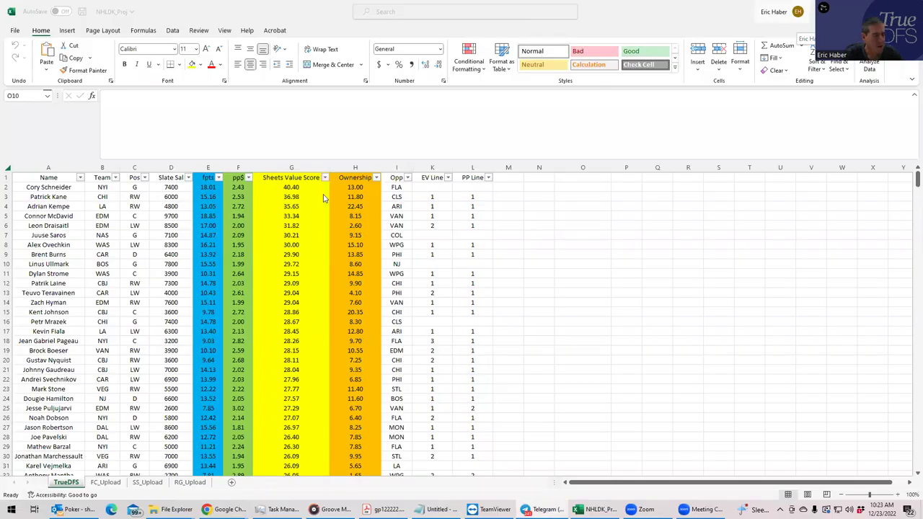
left_click(131, 187)
left_click(291, 188)
left_click(351, 187)
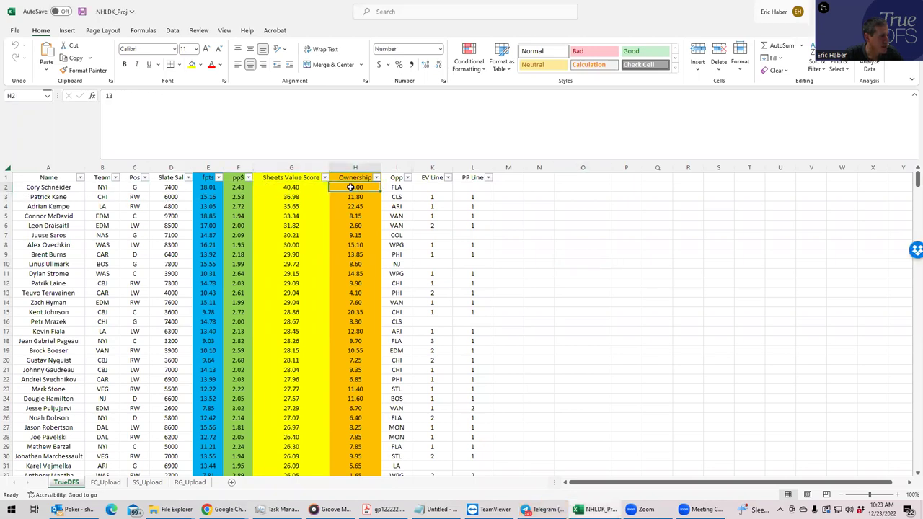
left_click(436, 189)
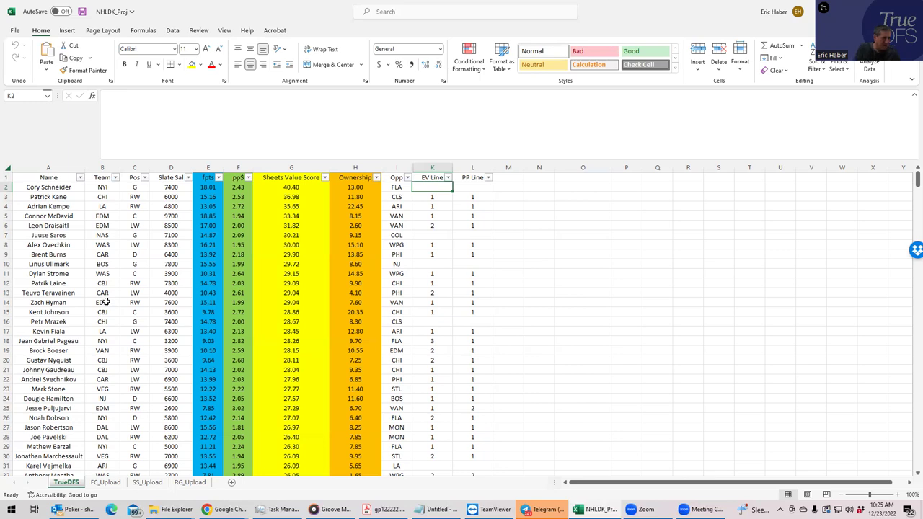
- Examine the Team column of the TrueDFS sheet for the EDM, WAS, CAR, BOS, NAS and LA players near the top
left_click(104, 409)
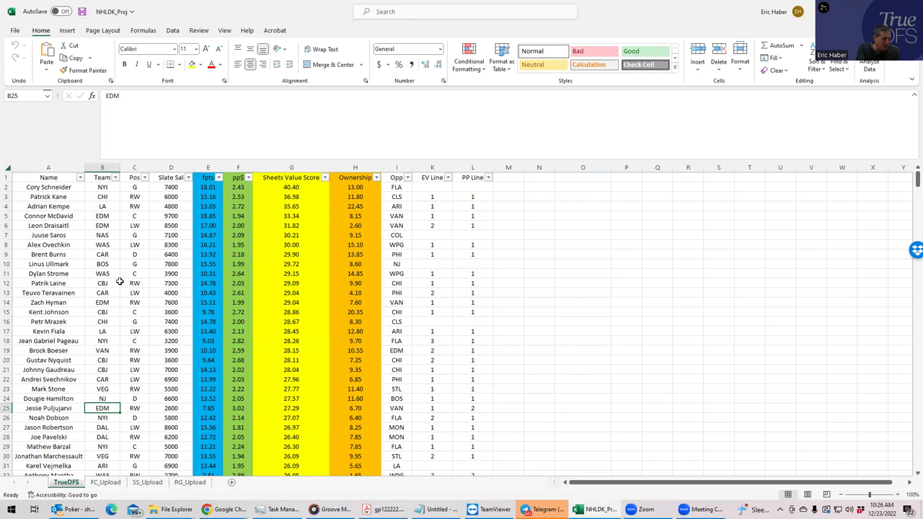
left_click(102, 246)
left_click(105, 273)
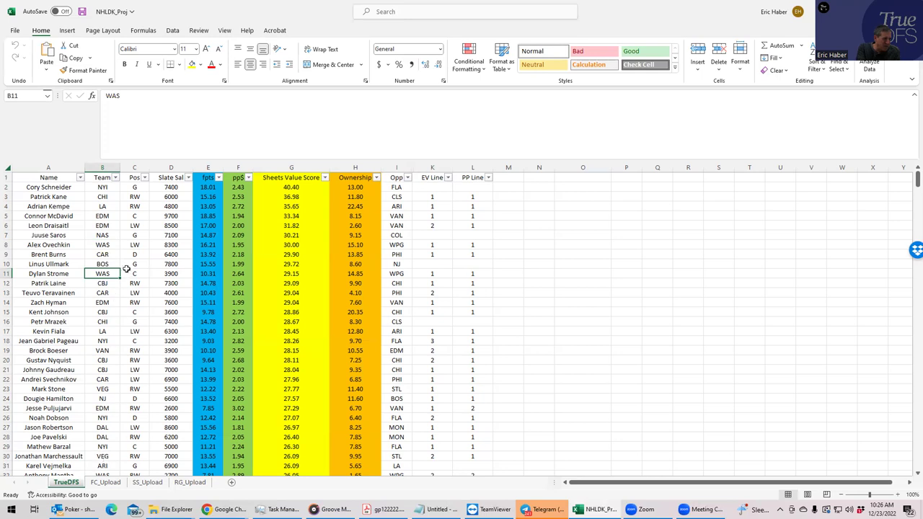
left_click(107, 254)
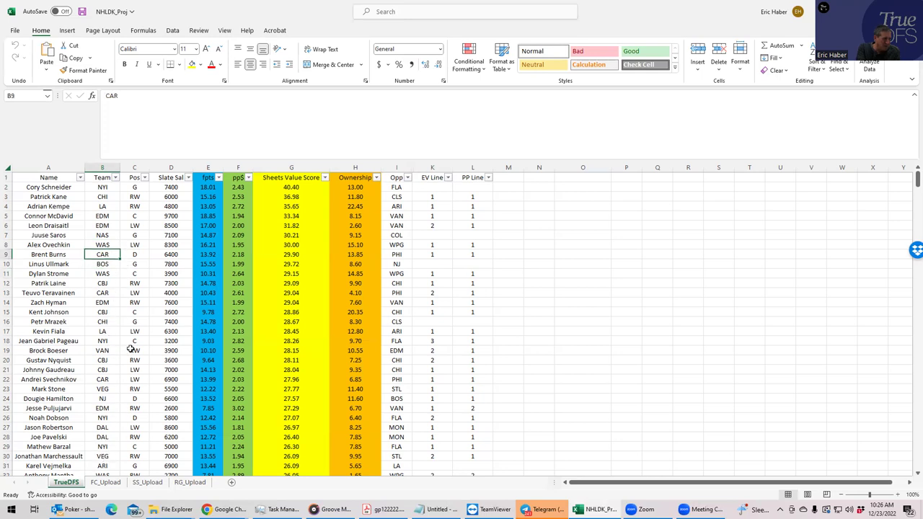
left_click(105, 264)
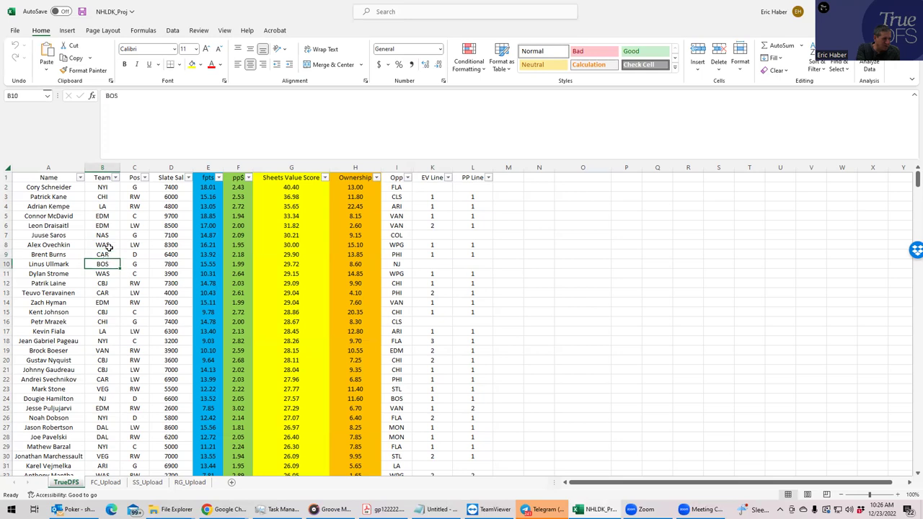
left_click(105, 236)
left_click(101, 207)
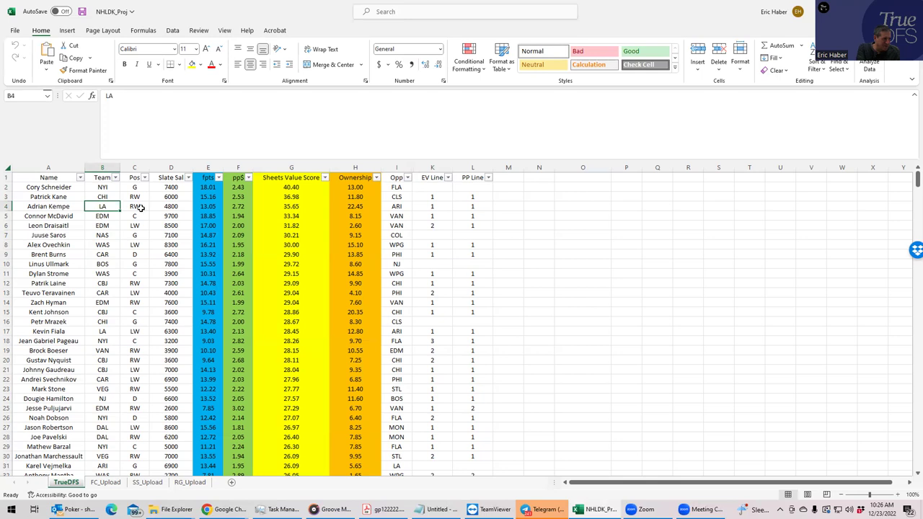
left_click(102, 331)
left_click(106, 208)
left_click(103, 328)
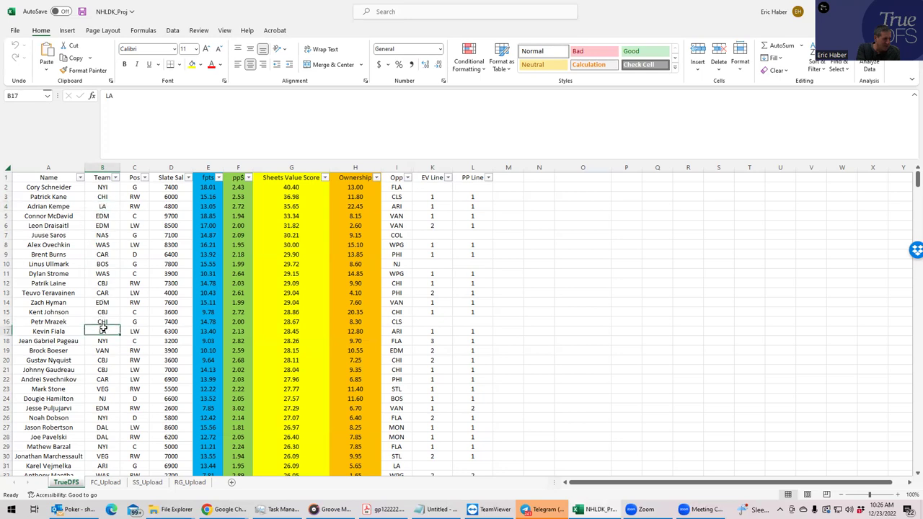
- Compare the CAR, VEG, CBJ and CHI entries in the Team column of the TrueDFS sheet as possible stacks
left_click(104, 255)
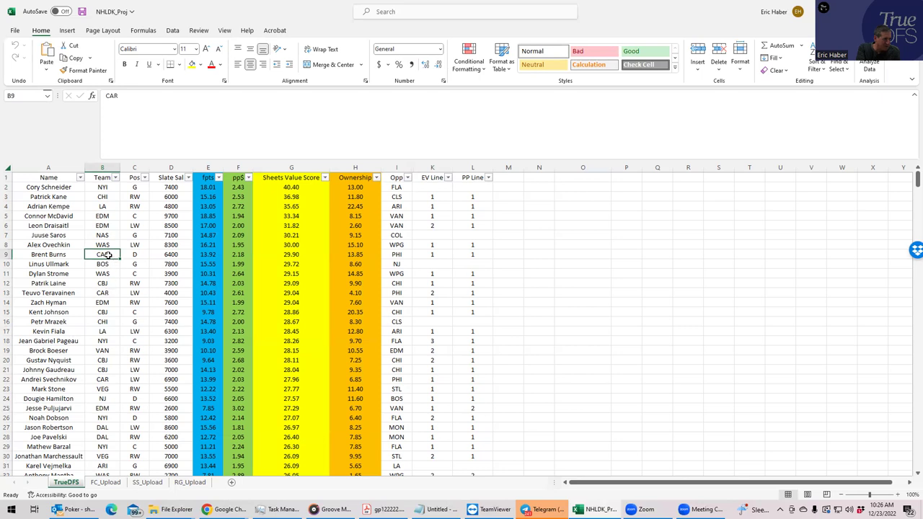
left_click(106, 293)
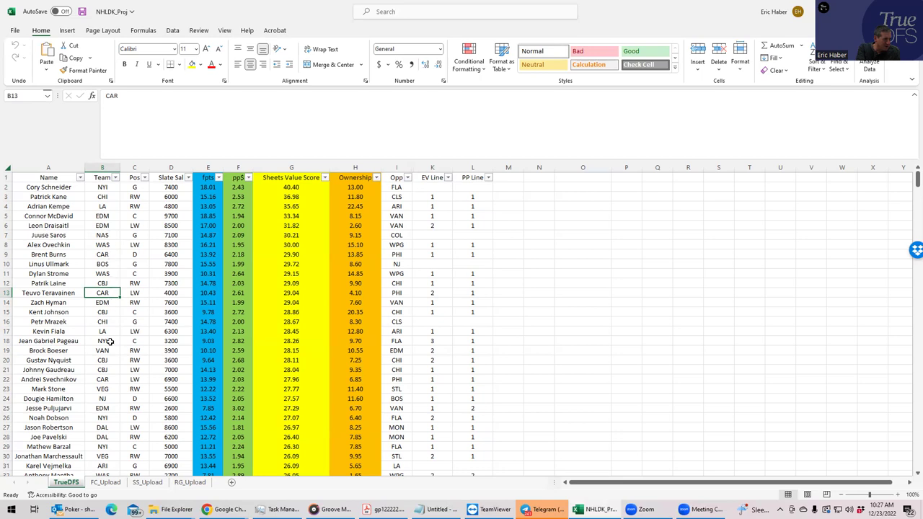
left_click(104, 380)
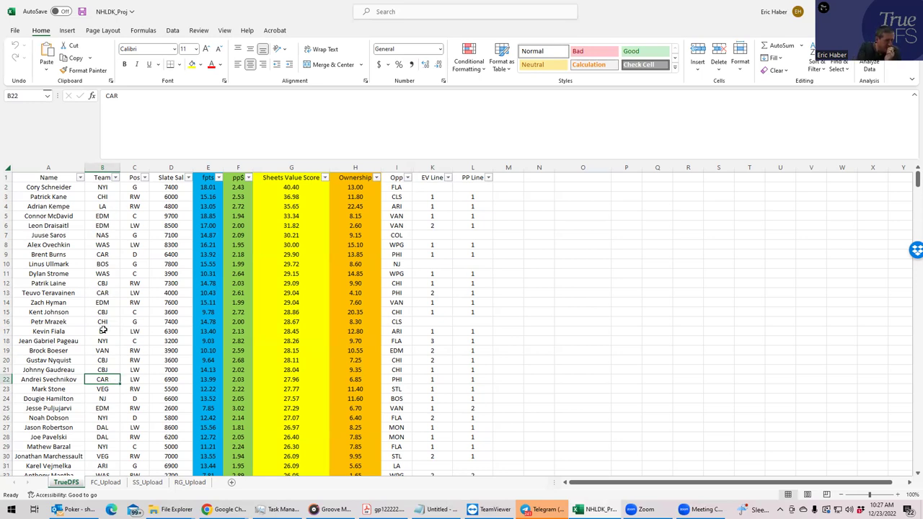
left_click(103, 456)
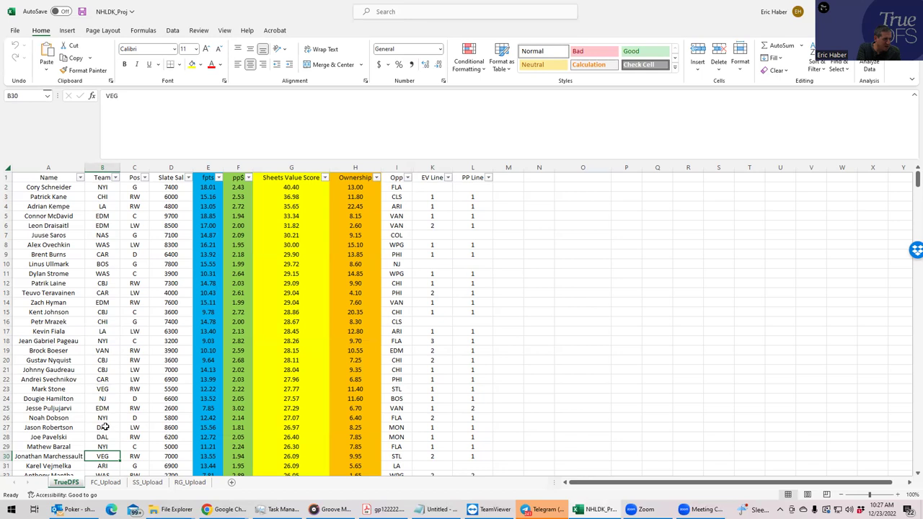
left_click(106, 360)
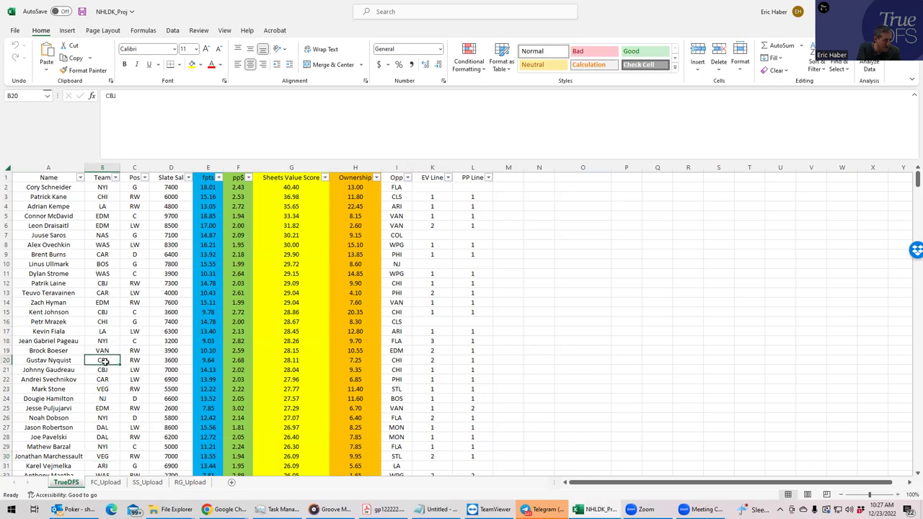
left_click(103, 369)
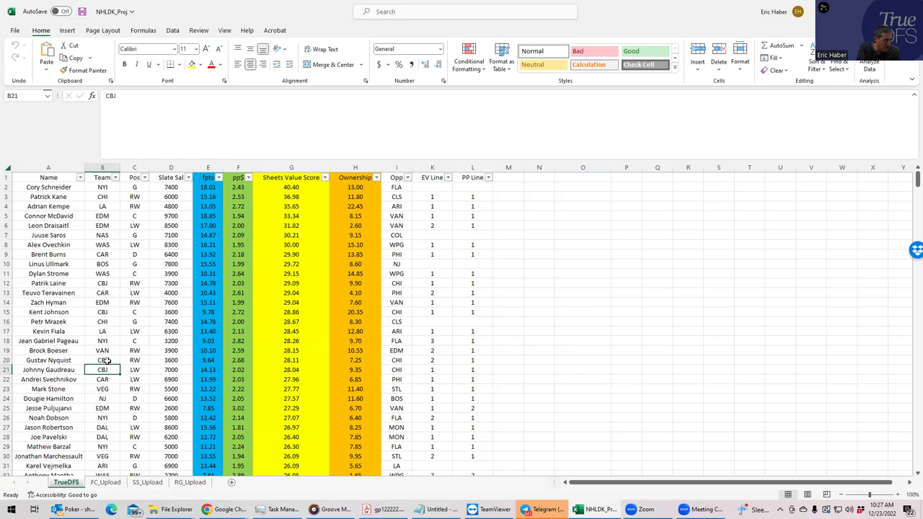
left_click_drag(105, 321, 104, 312)
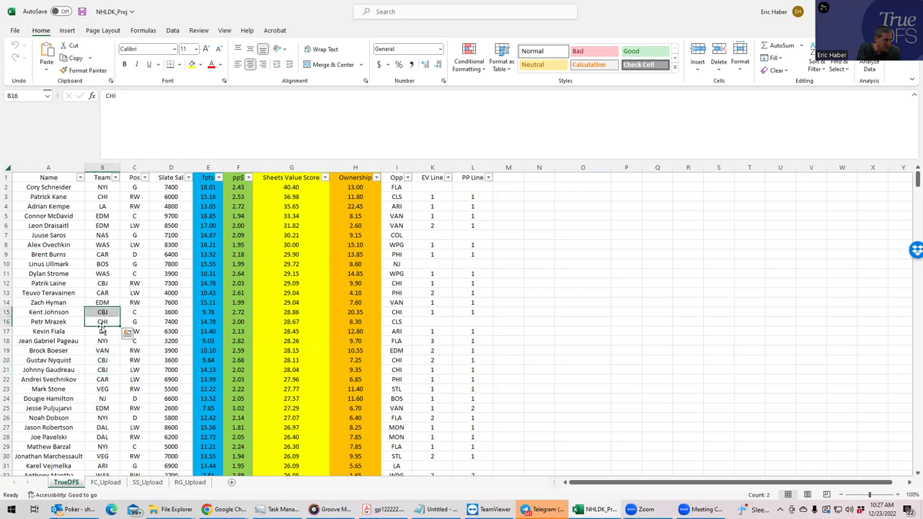
left_click(106, 379)
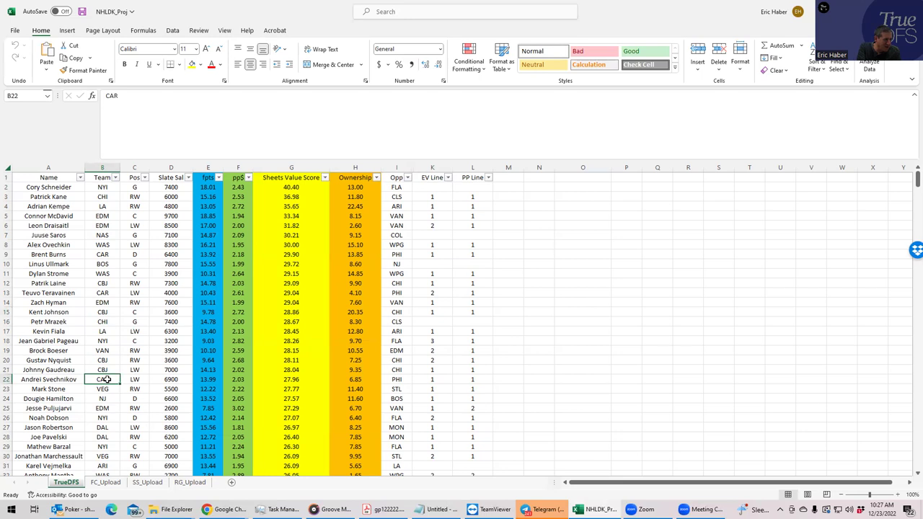
left_click(107, 294)
left_click(103, 284)
left_click(106, 369)
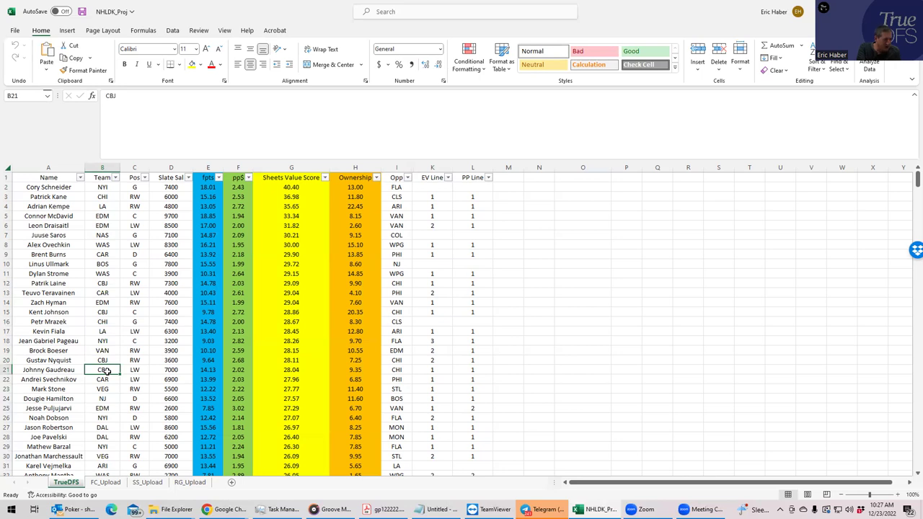
- Switch back to the browser's DraftKings NHL $30K Top Shelf contest and add center C. McDavid to the lineup
double_click(245, 12)
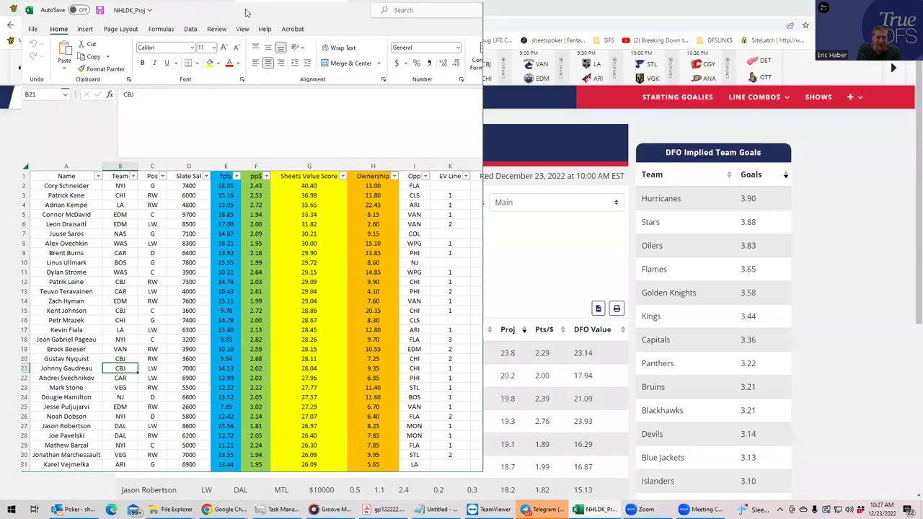
left_click(520, 59)
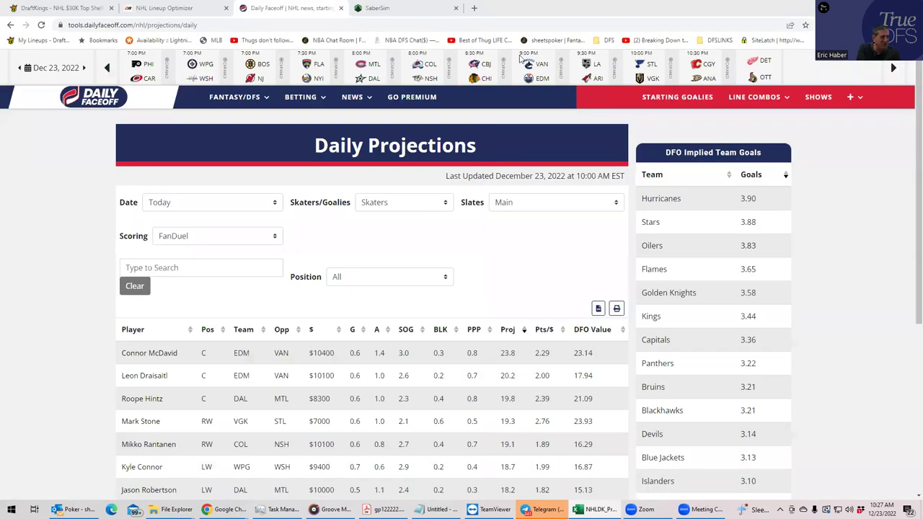
left_click(69, 10)
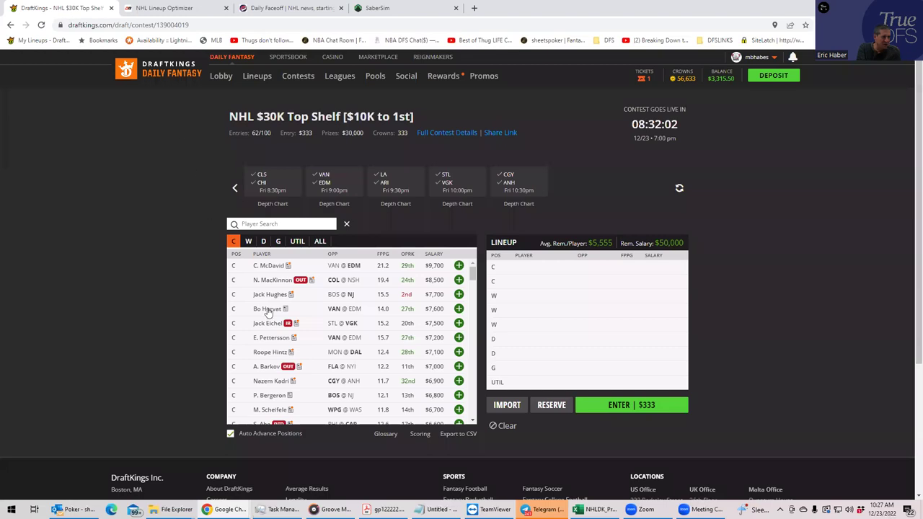
left_click(459, 265)
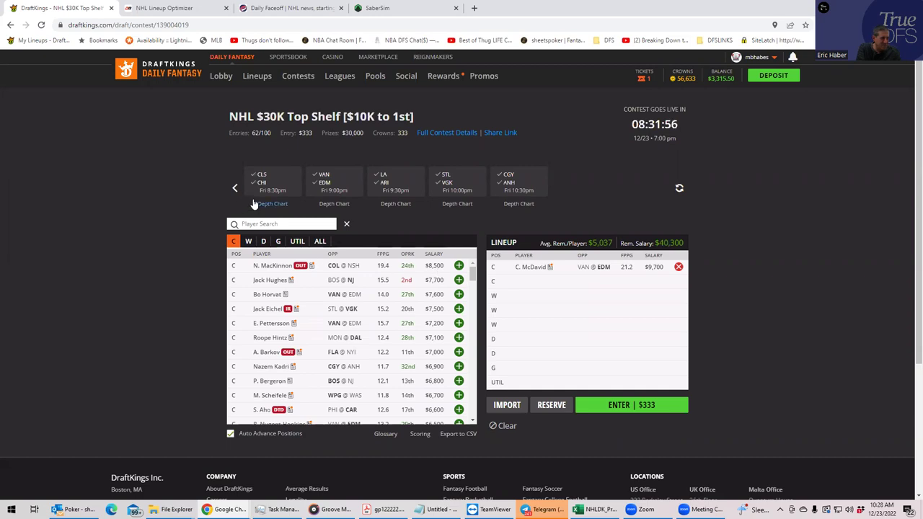
- Filter the player pool to the VAN at EDM game and add wingers L. Draisaitl, J. Puljujarvi and Zach Hyman to the lineup
left_click(331, 189)
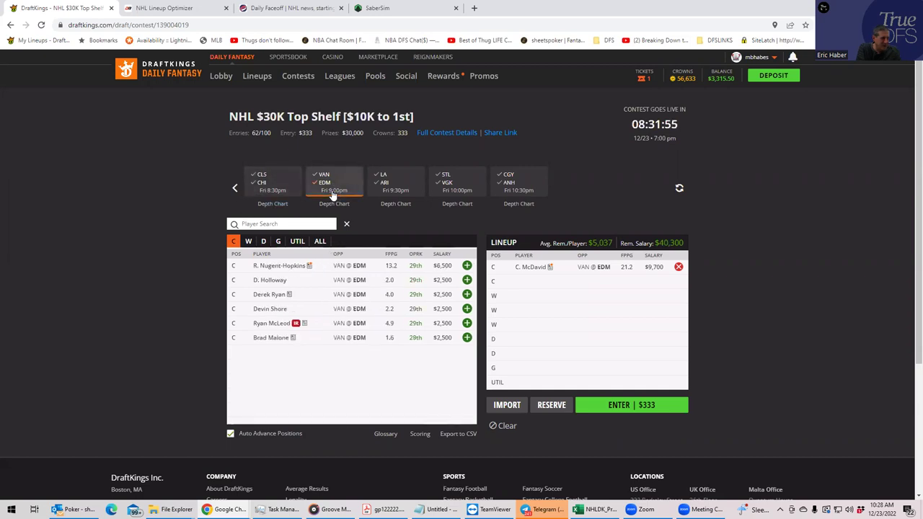
left_click(248, 242)
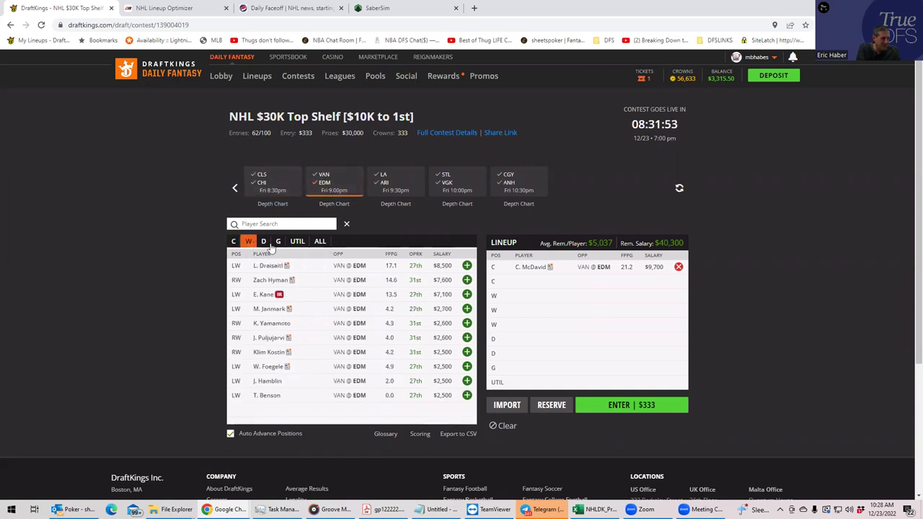
left_click(466, 265)
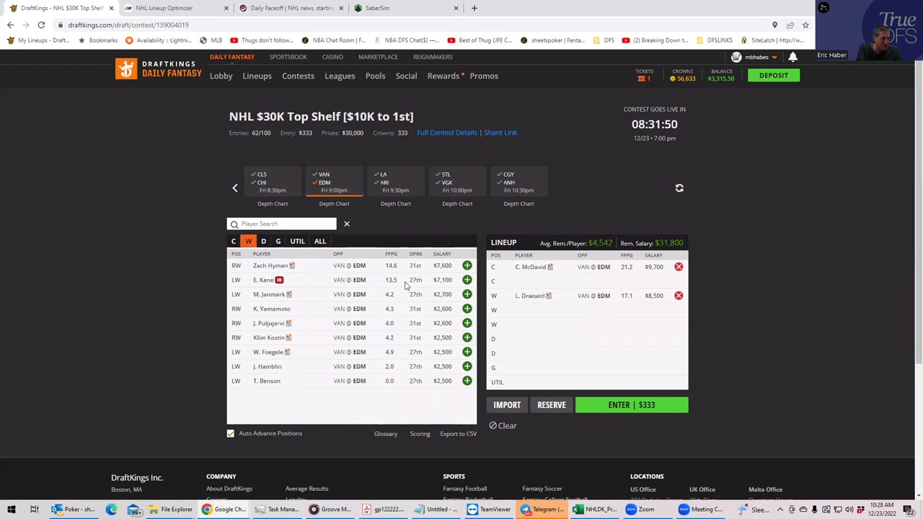
left_click(467, 323)
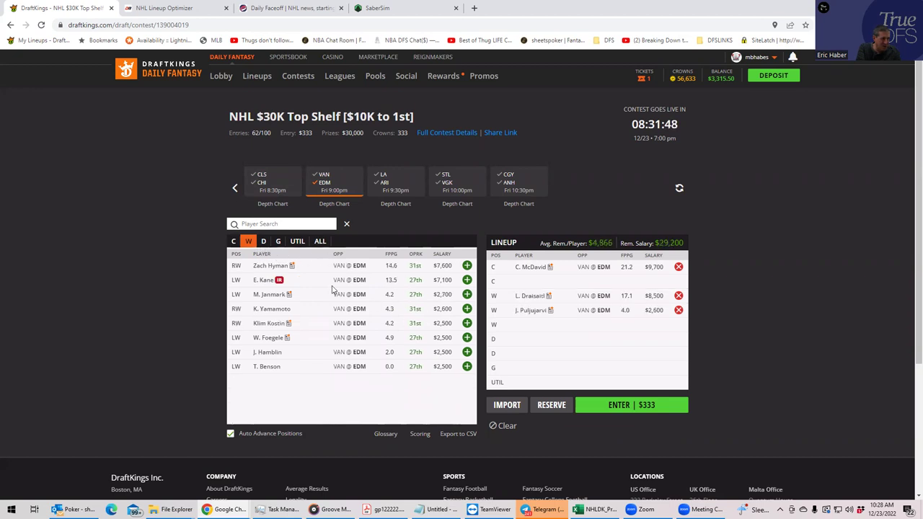
left_click(264, 242)
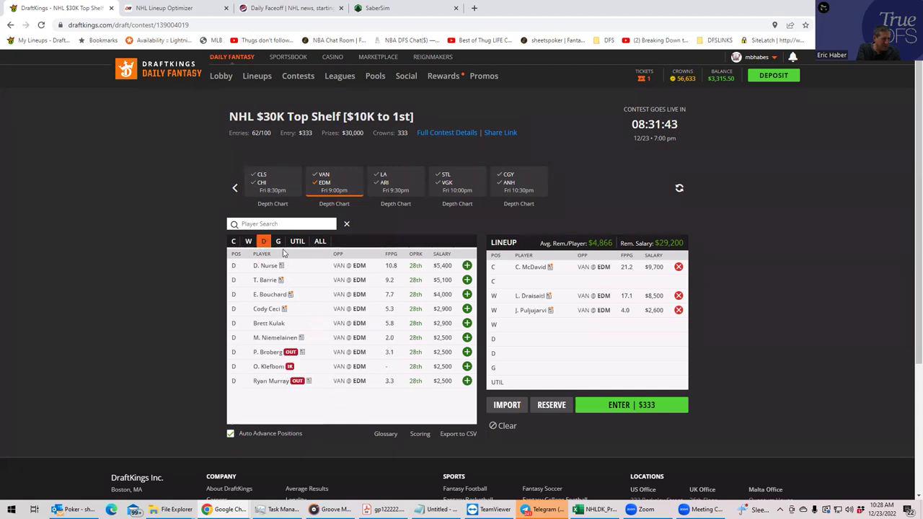
left_click(248, 241)
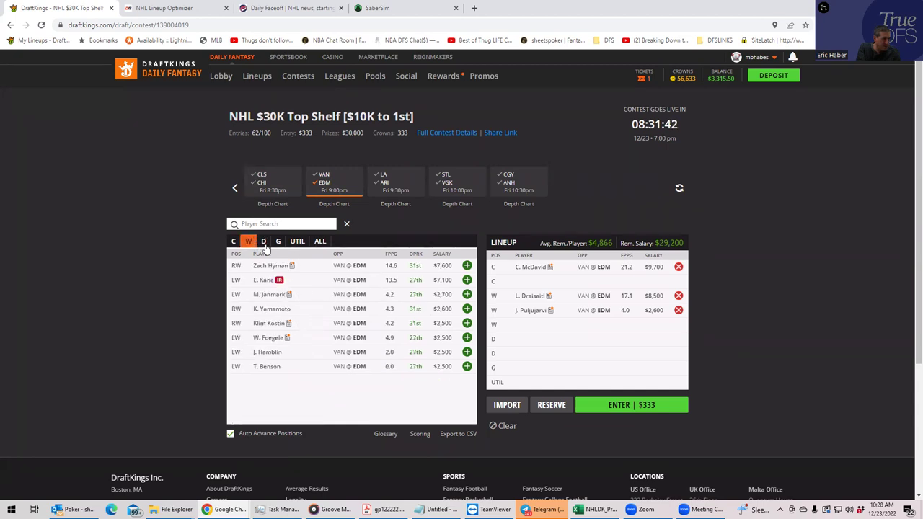
left_click(467, 266)
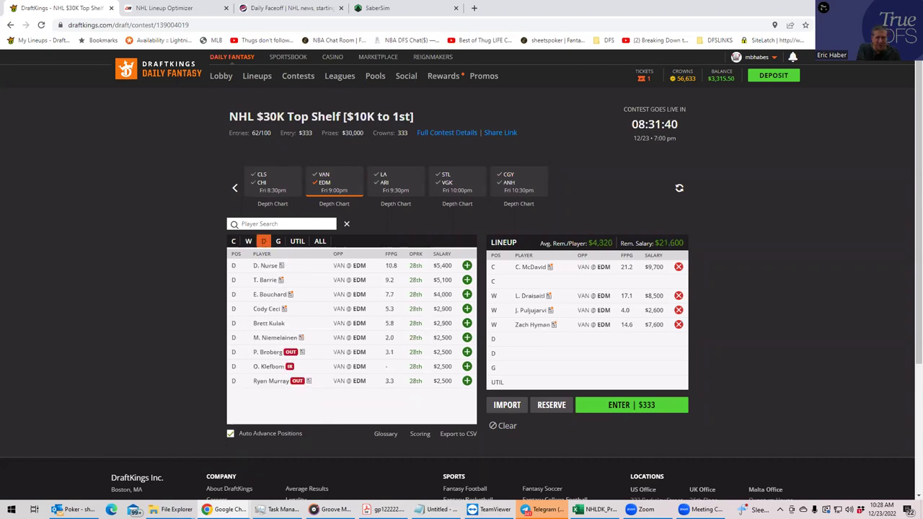
- Switch to the NHLDK_Proj workbook, maximize it, and check the EV Line and PP Line entries of Connor McDavid and Leon Draisaitl
key("alt+Tab")
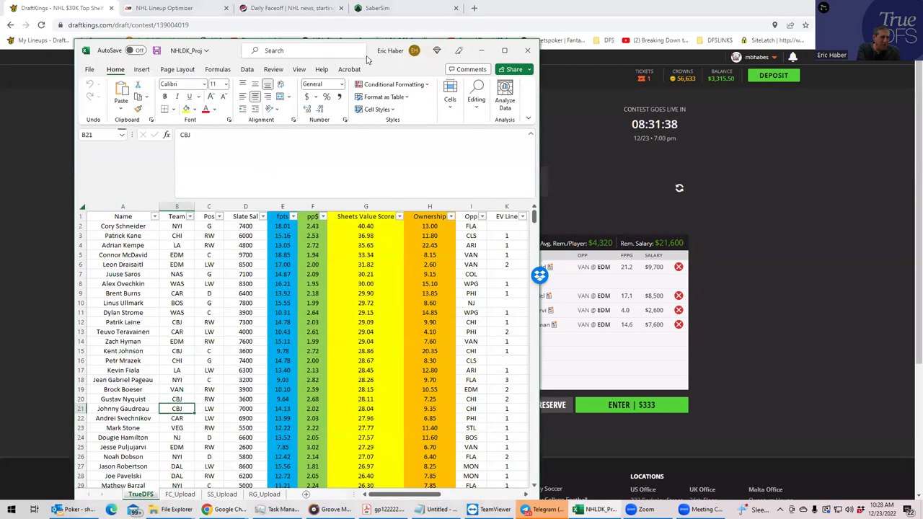
left_click(504, 51)
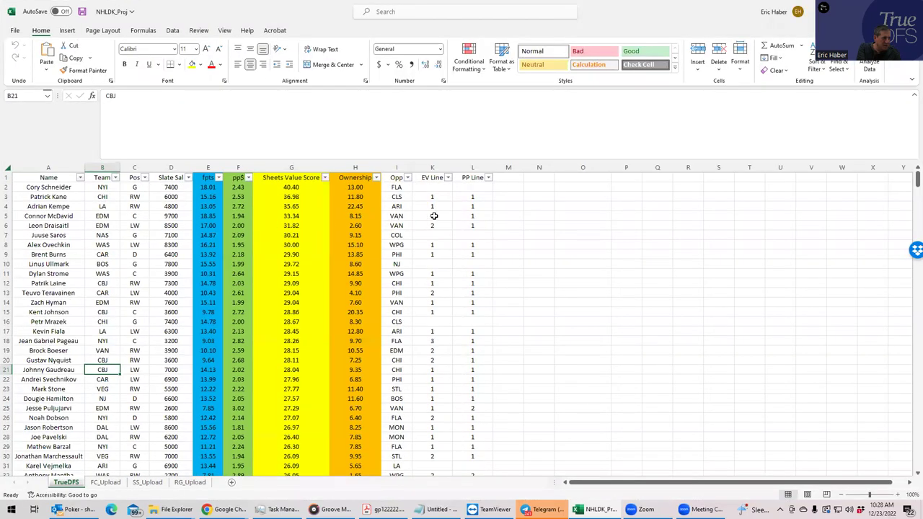
left_click(434, 215)
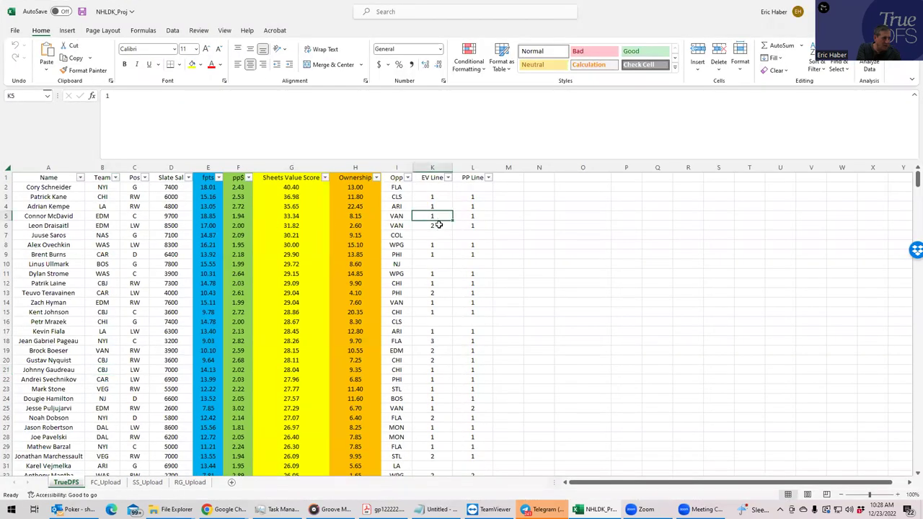
left_click(435, 225)
left_click(435, 216)
left_click(442, 225)
left_click(471, 224)
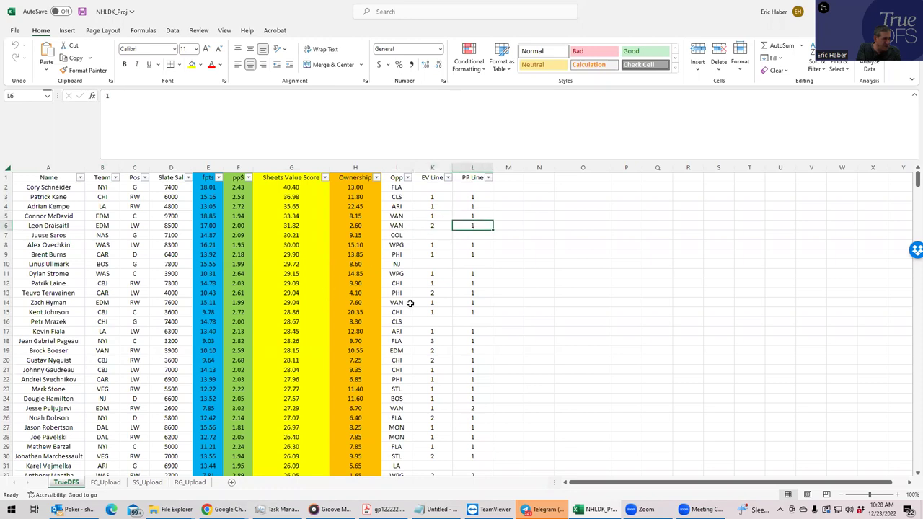
- Check the EV Line and PP Line entries of Zach Hyman and Jesse Puljujarvi
left_click(437, 302)
left_click(469, 303)
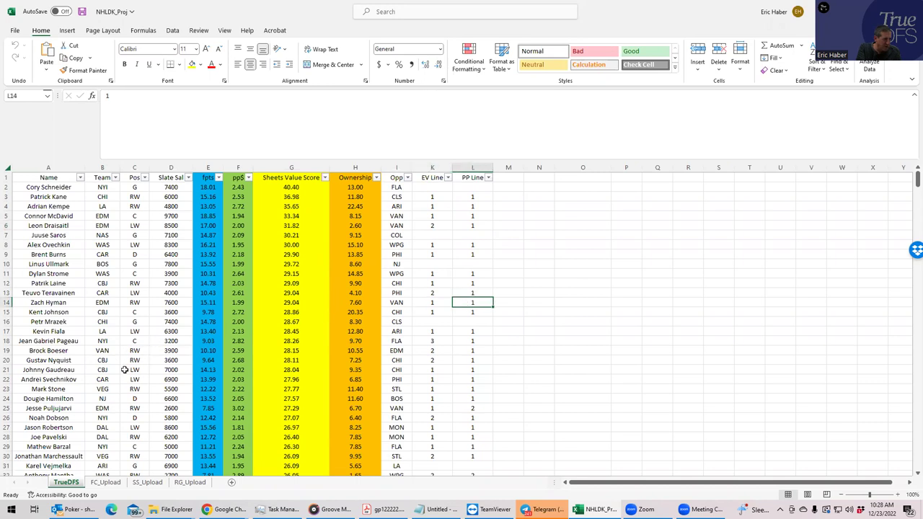
left_click(427, 408)
left_click(477, 409)
left_click(430, 409)
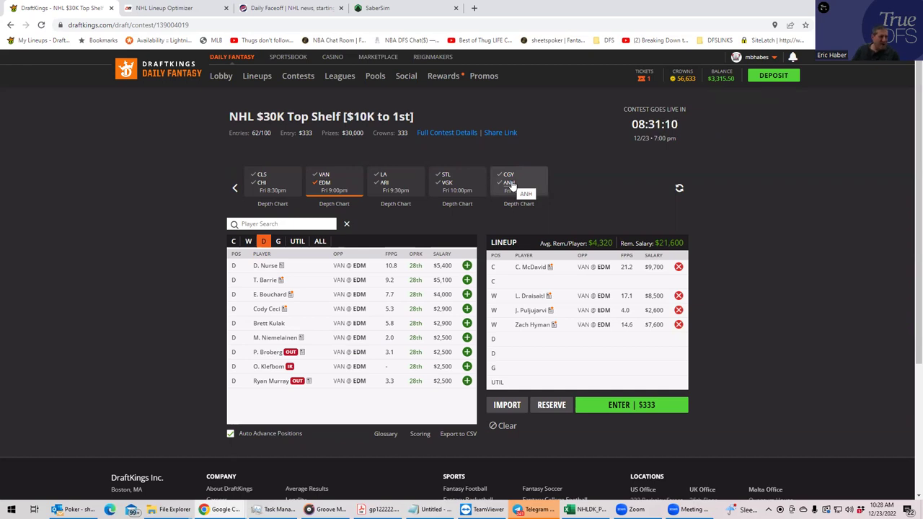
- In the DraftKings contest, filter the goalies to the FLA at NYI game and add C. Schneider to the lineup
left_click(326, 186)
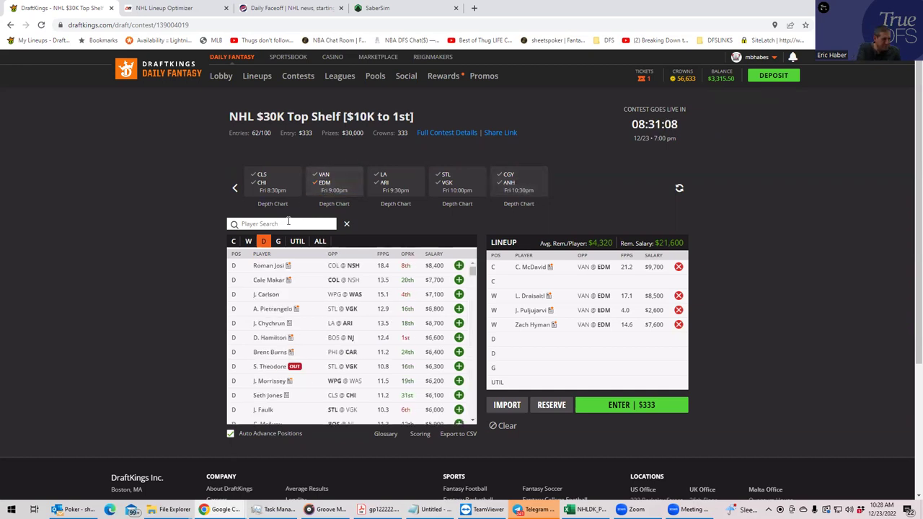
left_click(277, 241)
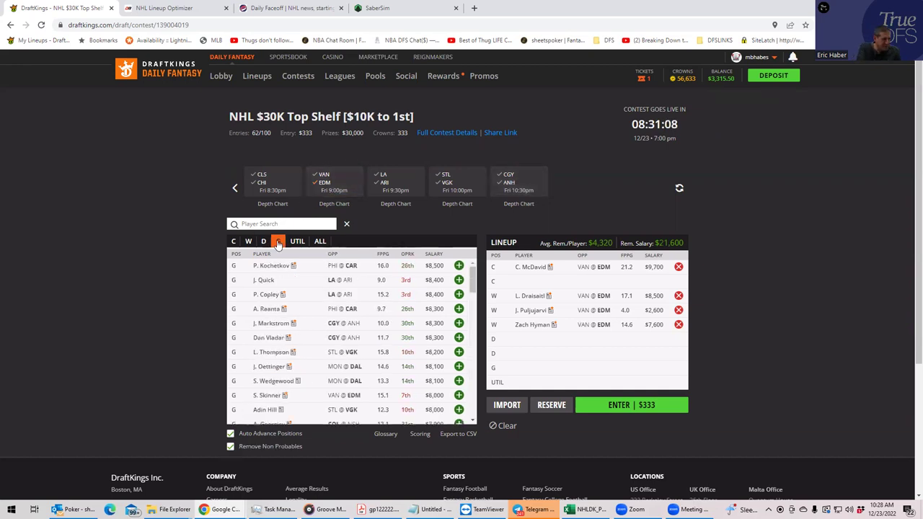
left_click(234, 188)
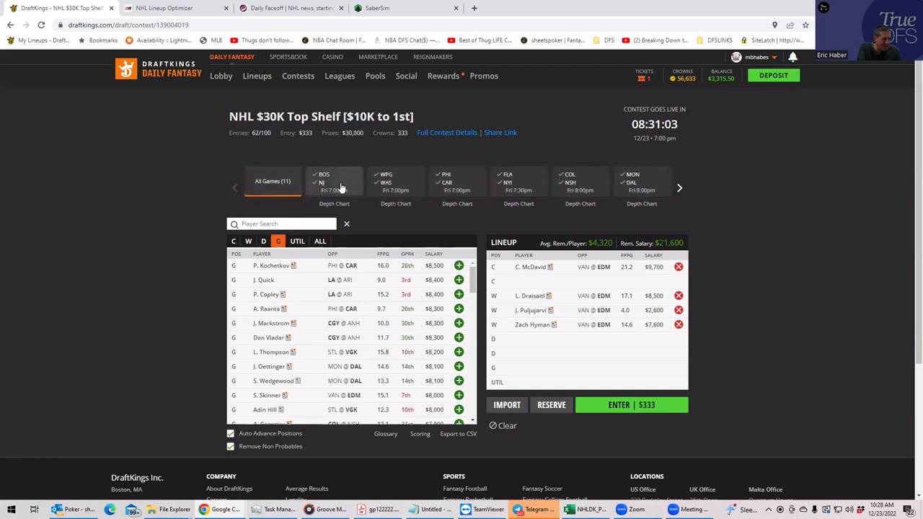
left_click(507, 185)
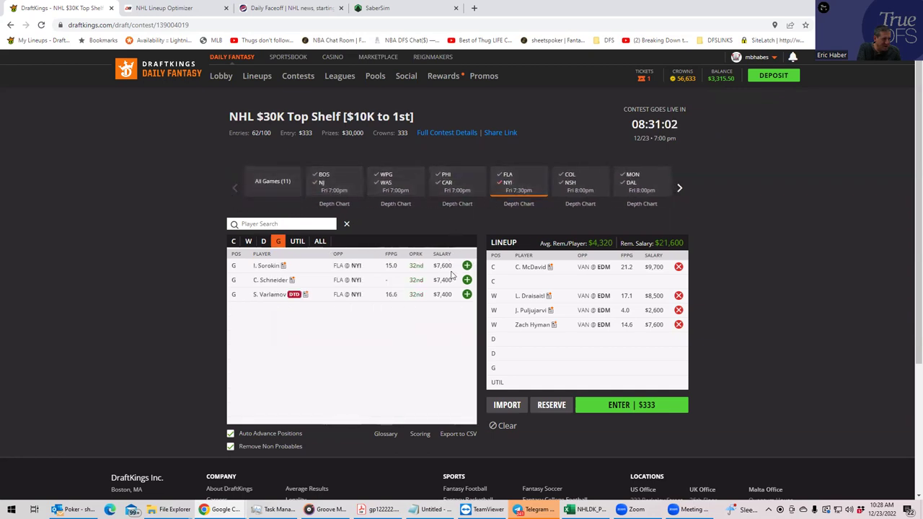
left_click(466, 280)
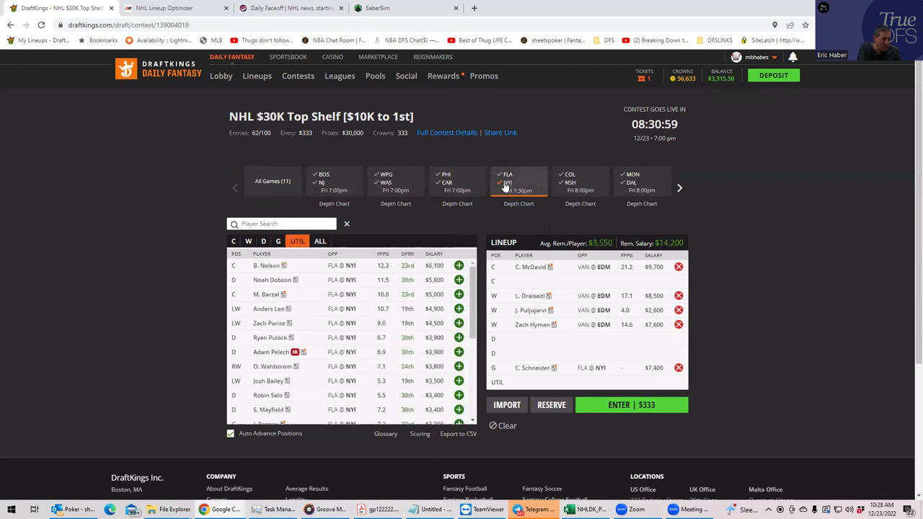
- Replace goalie C. Schneider in the lineup with Juuse Saros from the COL at NSH game
left_click(559, 189)
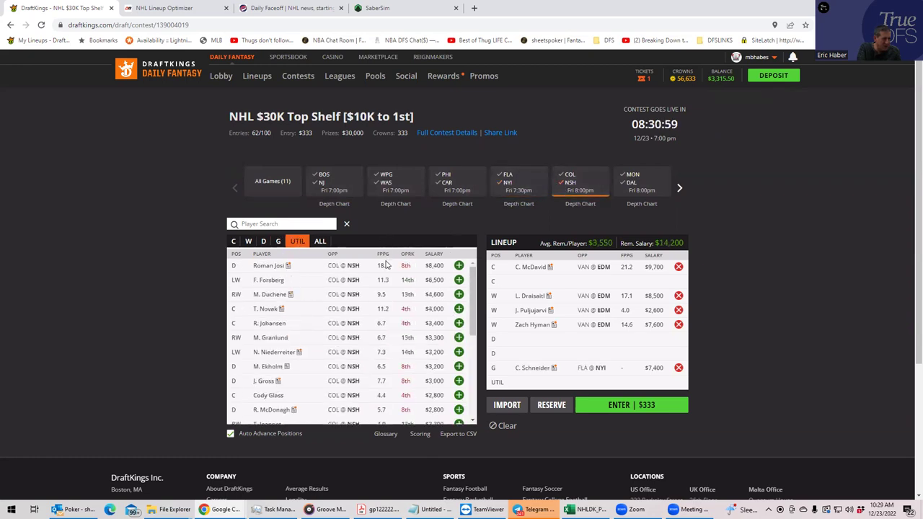
left_click(277, 241)
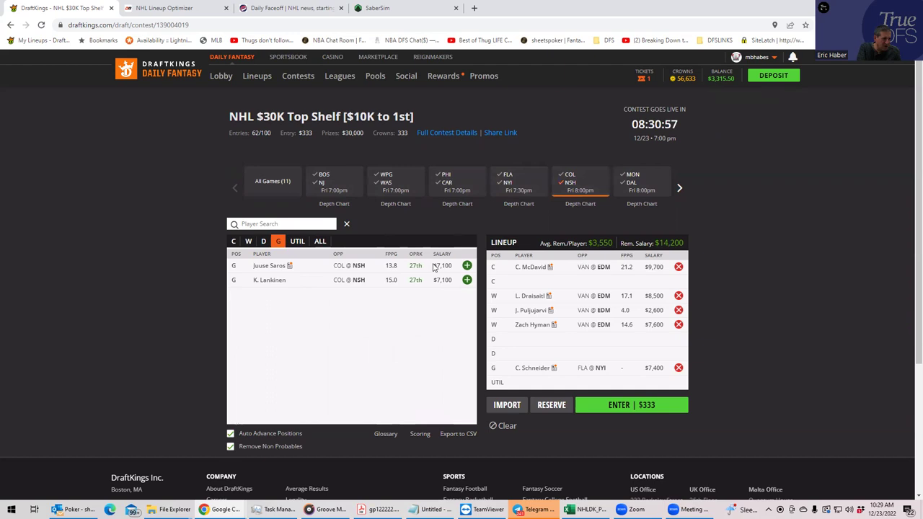
left_click(466, 266)
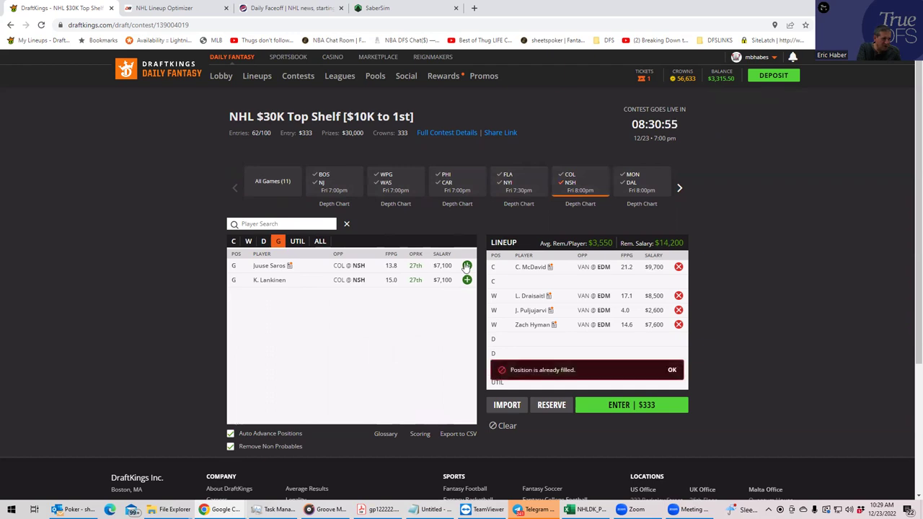
left_click(671, 369)
left_click(678, 368)
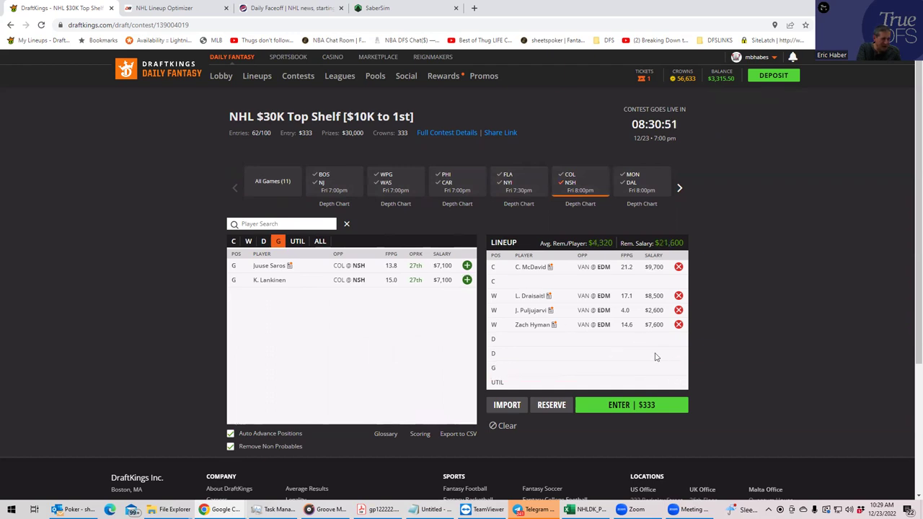
left_click(467, 265)
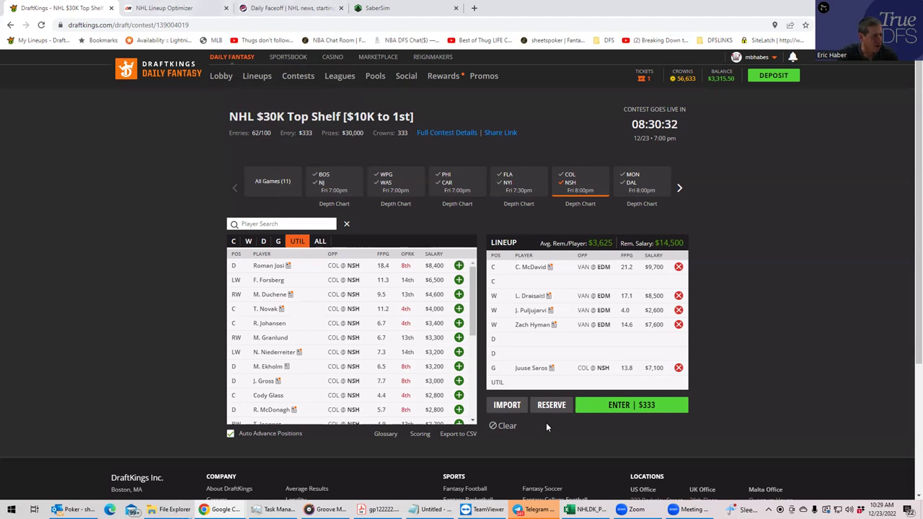
- Switch back to the NHLDK_Proj workbook and compare the NAS and BOS goalies' teams and the positions of the CBJ and CAR forwards
left_click(589, 509)
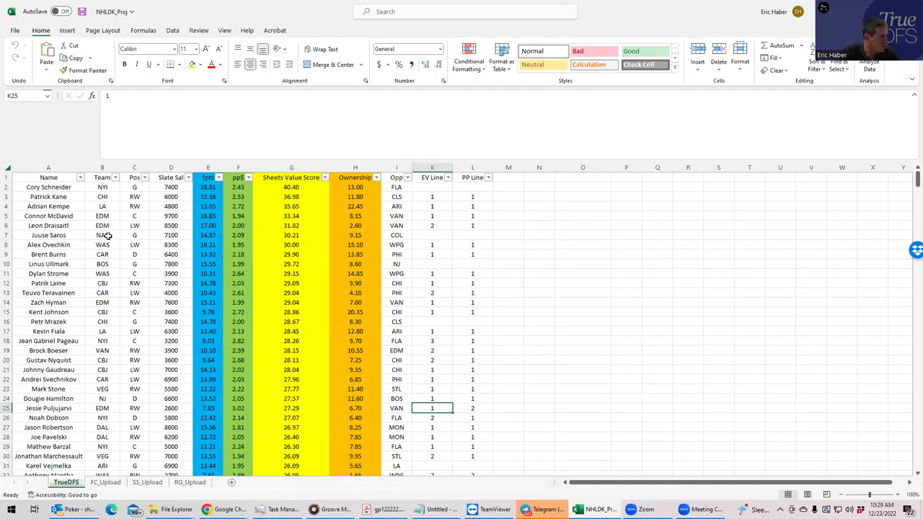
left_click(107, 236)
left_click(108, 264)
left_click(124, 283)
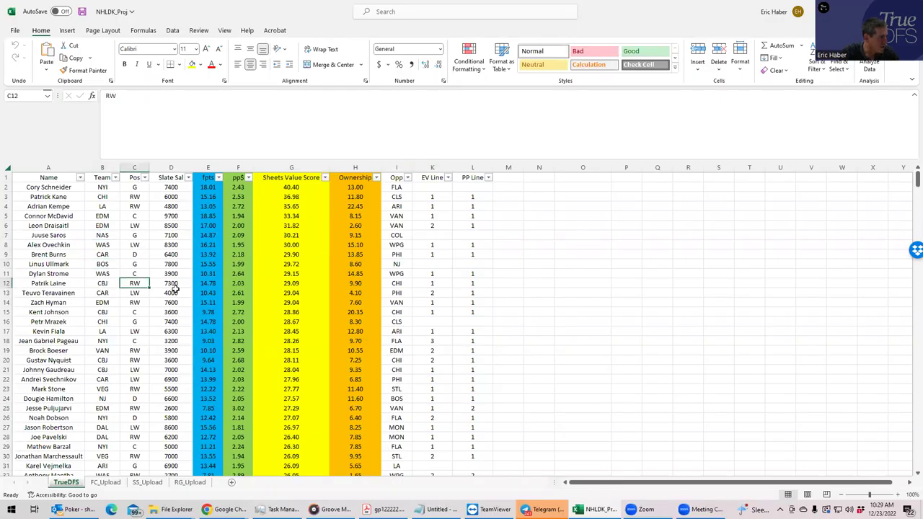
left_click(136, 311)
left_click(135, 359)
left_click(136, 369)
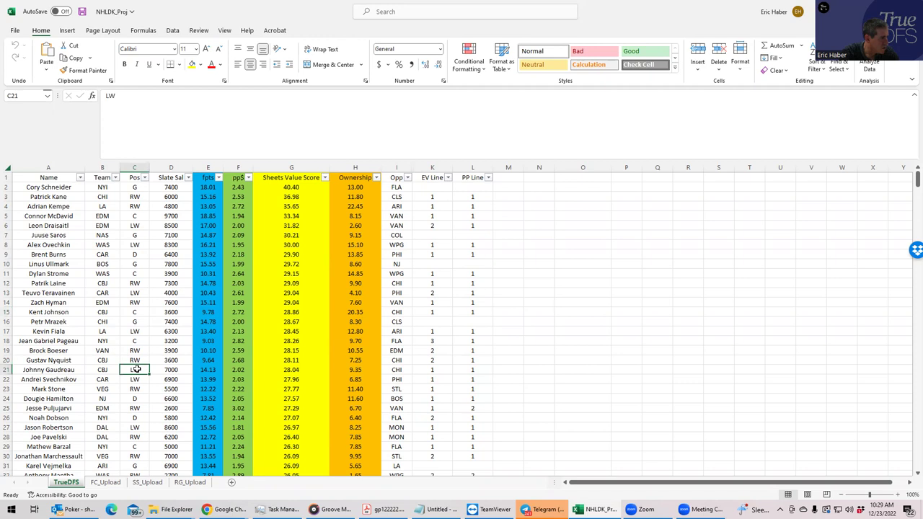
left_click(136, 283)
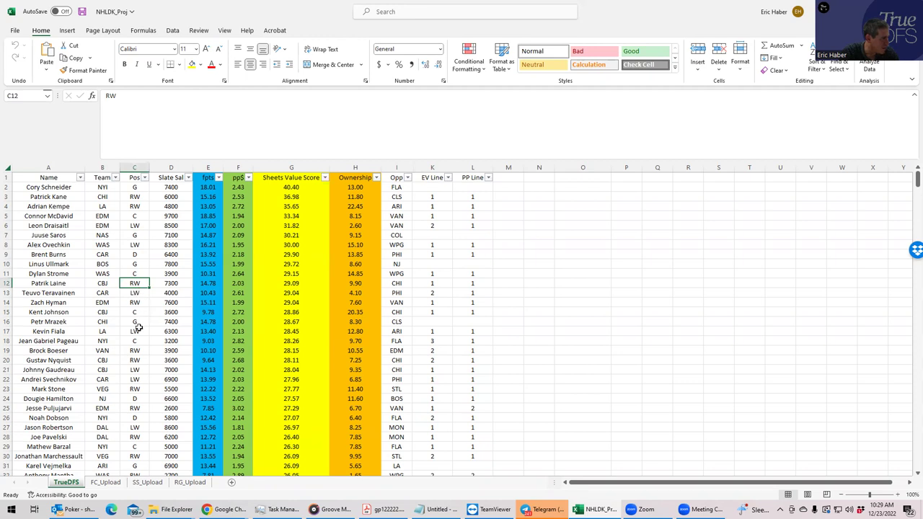
left_click(137, 360)
left_click(136, 369)
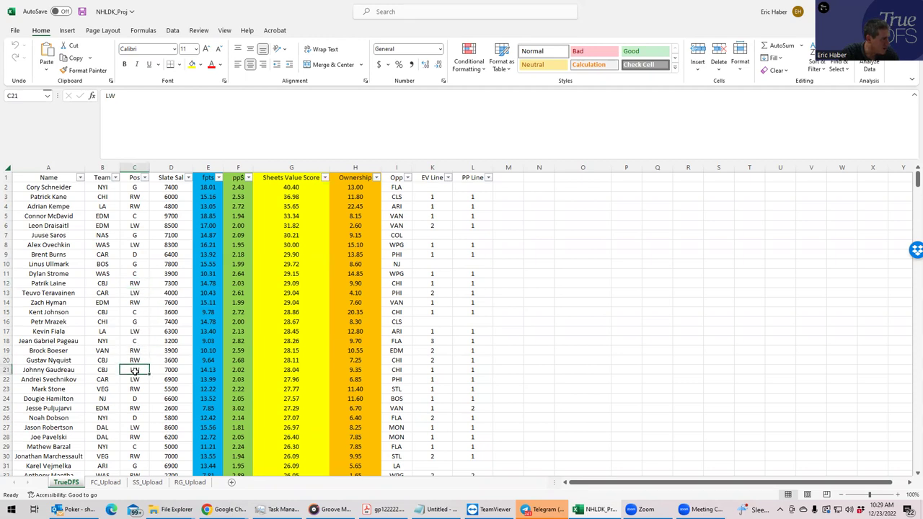
left_click(131, 379)
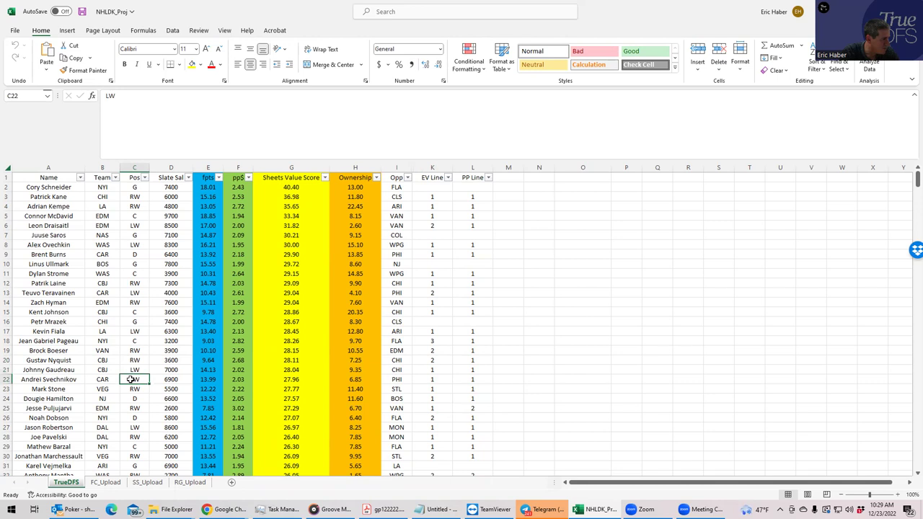
- Compare the slate salaries of Teuvo Teravainen, Andrei Svechnikov, Johnny Gaudreau and Mark Stone
left_click(170, 293)
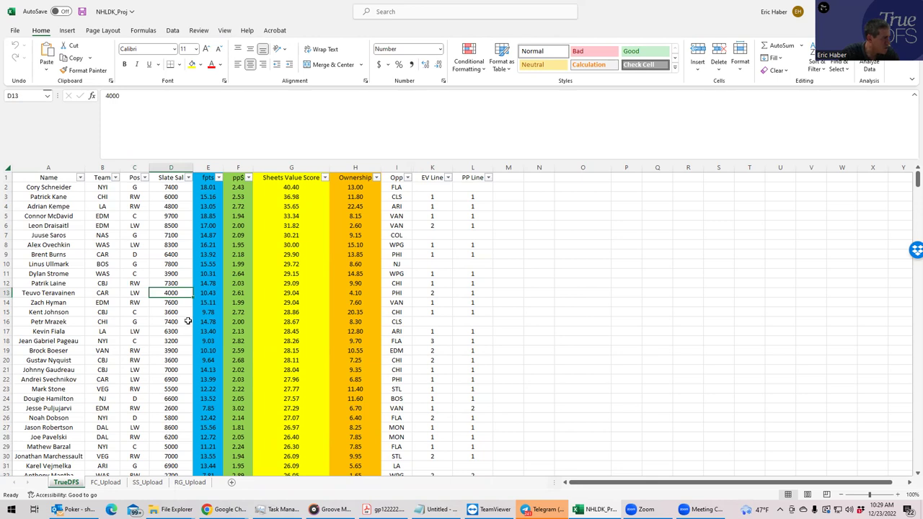
left_click(168, 380)
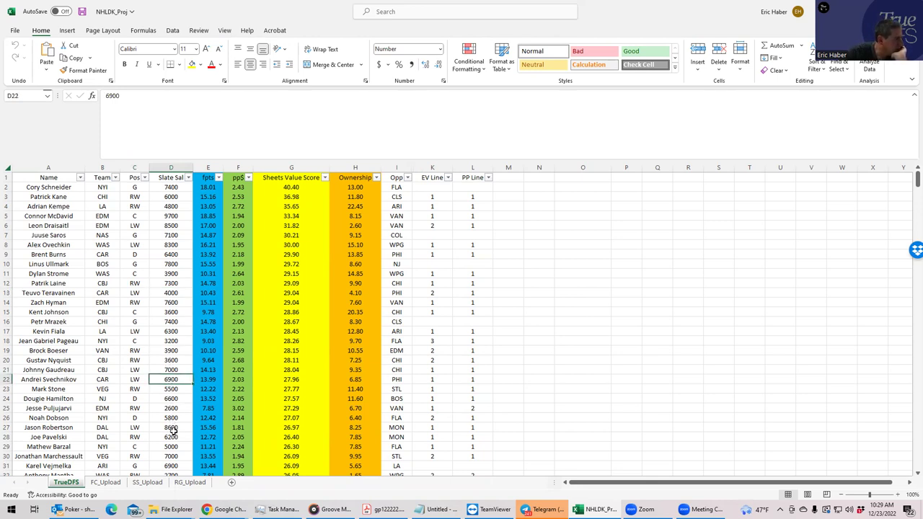
left_click(171, 369)
left_click(169, 389)
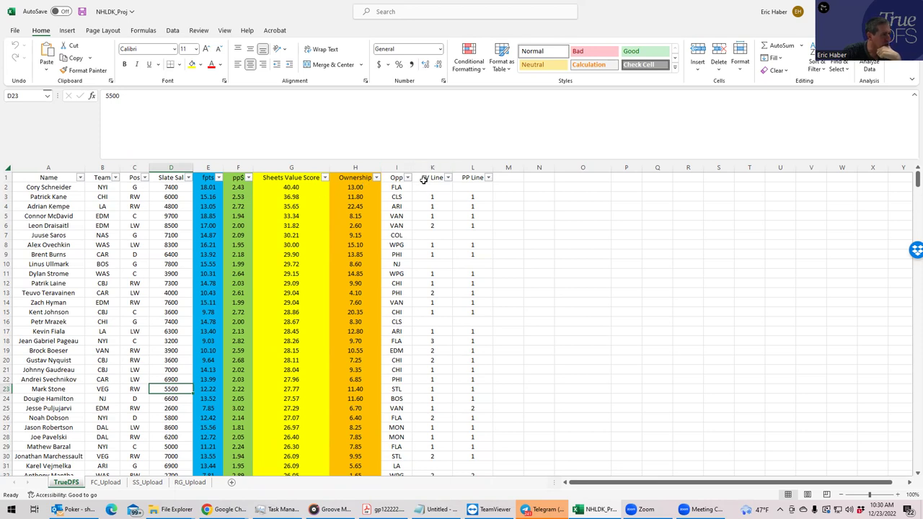
- Sort the TrueDFS sheet alphabetically by team and go to the EDM players
left_click(119, 178)
left_click(58, 189)
left_click_drag(911, 179, 890, 282)
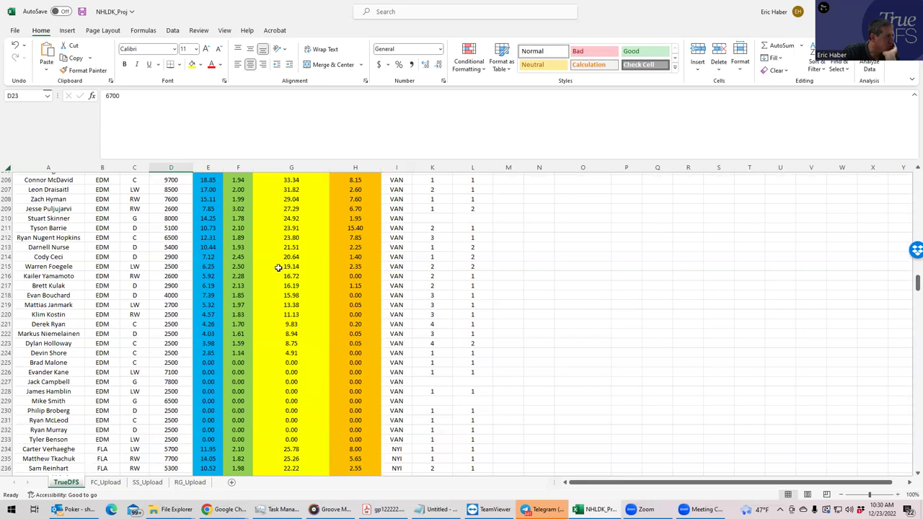
scroll(909, 174, "up", 2)
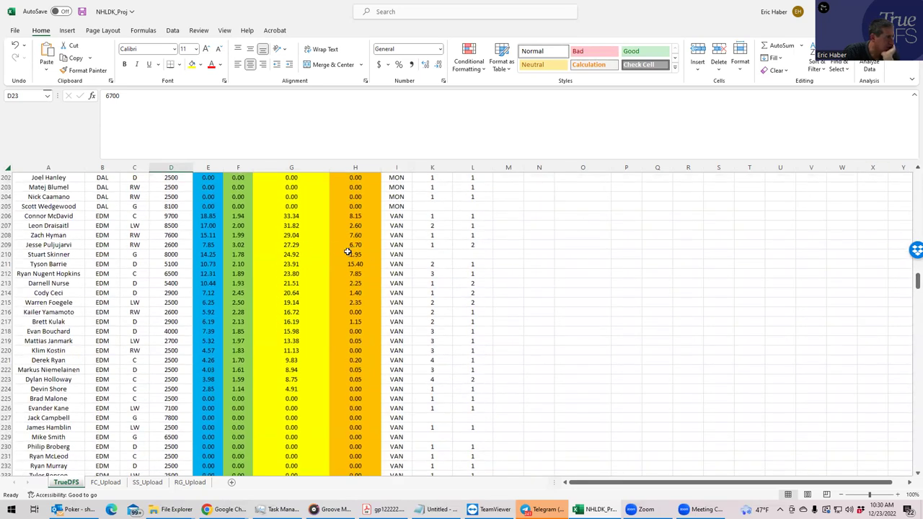
- Check the power-play line of Tyson Barrie and both line assignments of Kailer Yamamoto
left_click(460, 265)
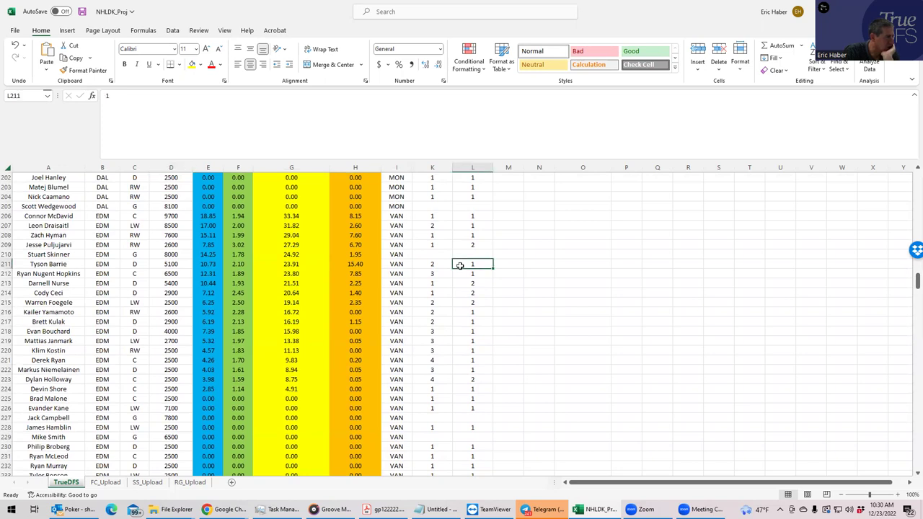
left_click(468, 311)
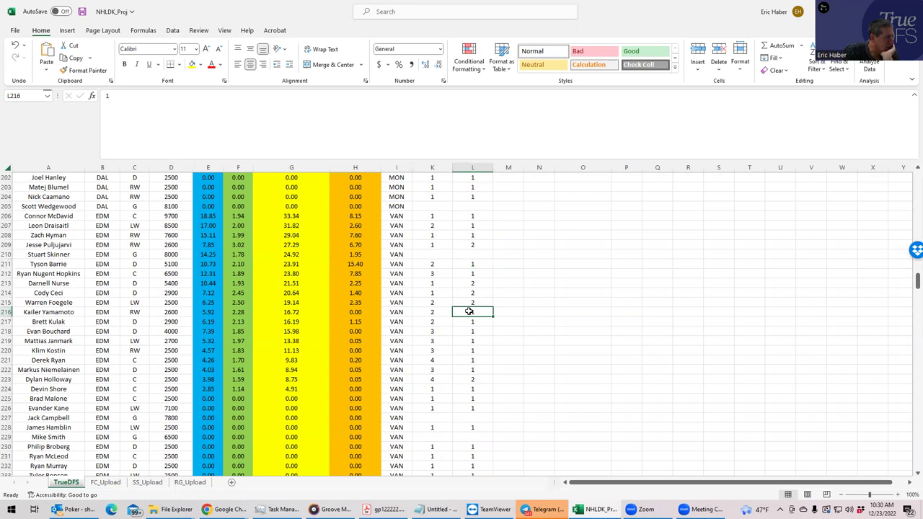
left_click(434, 311)
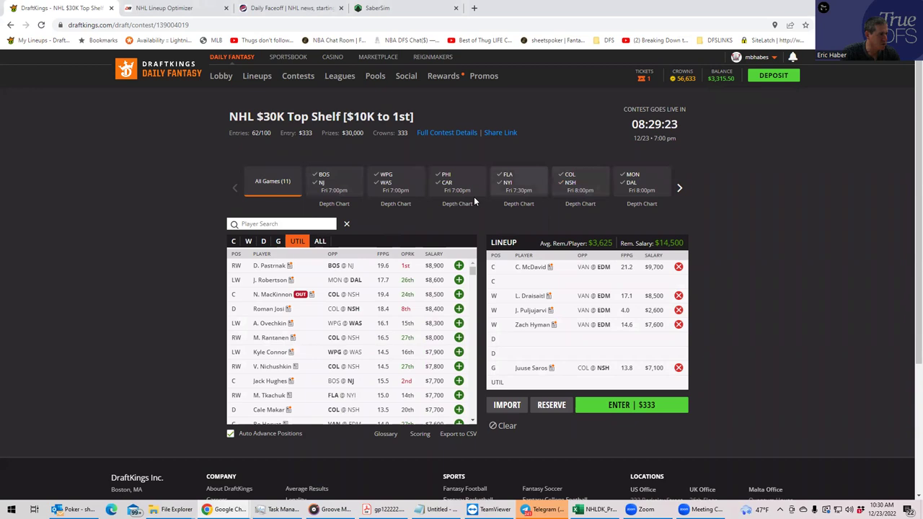
- In the DraftKings contest, try K. Yamamoto from the VAN at EDM game in the UTIL spot and remove him again
left_click(679, 189)
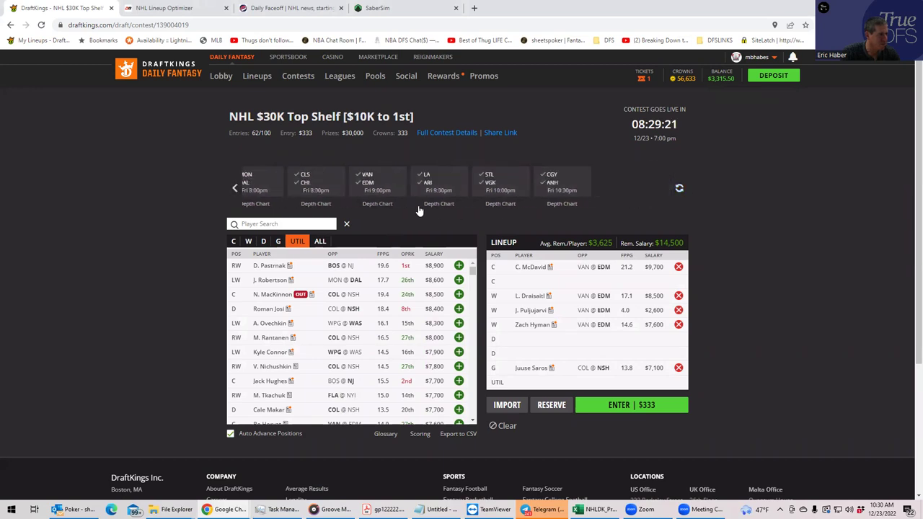
left_click(320, 189)
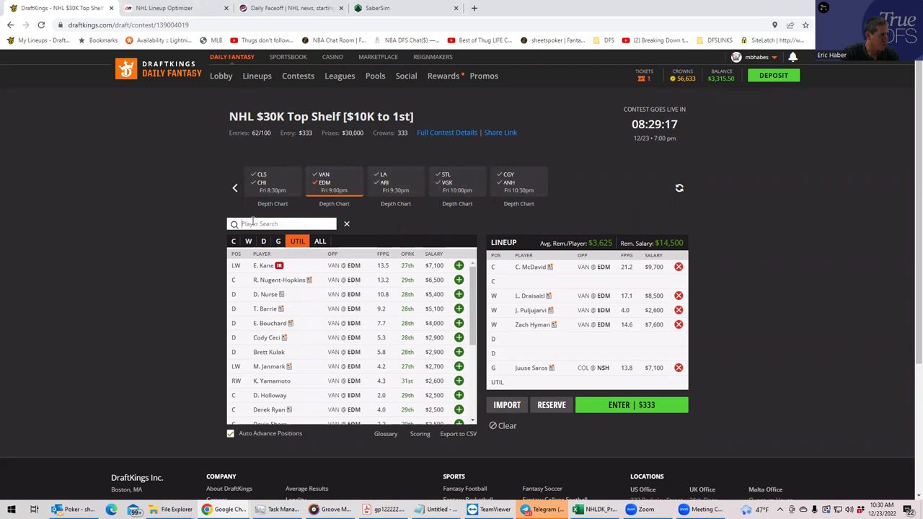
type("y")
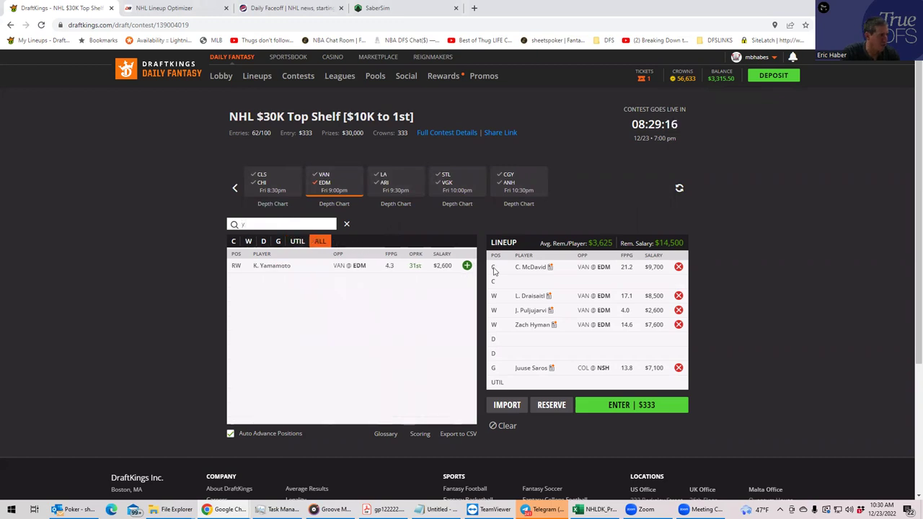
left_click(468, 266)
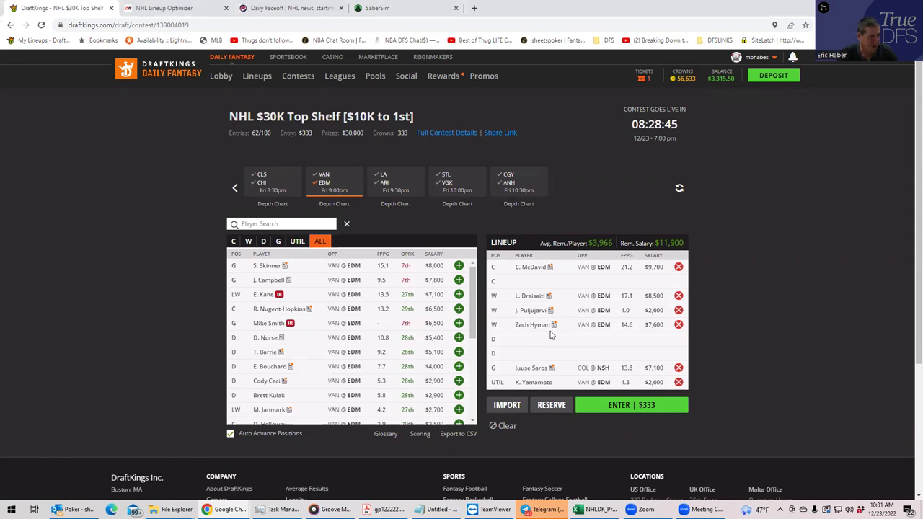
left_click(678, 383)
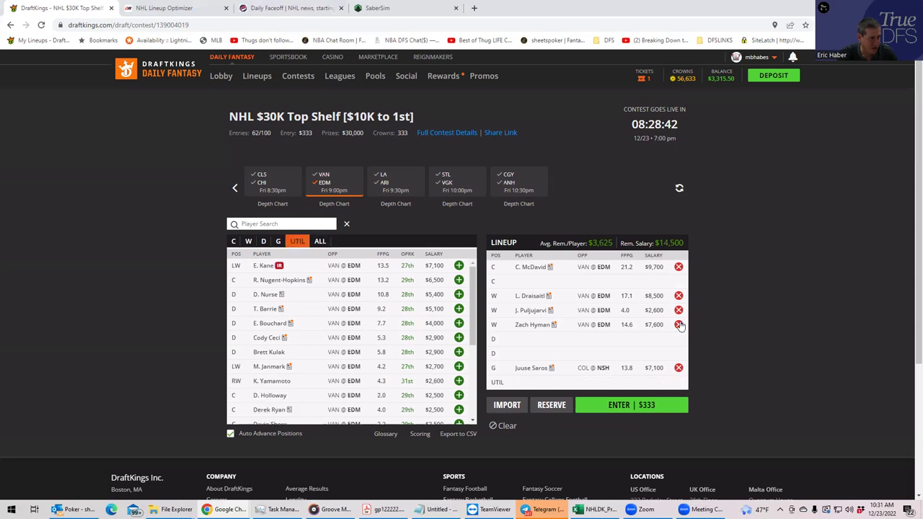
- Remove Zach Hyman, J. Puljujarvi, L. Draisaitl and C. McDavid from the lineup, keeping goalie Juuse Saros
left_click(678, 325)
left_click(678, 310)
left_click(678, 295)
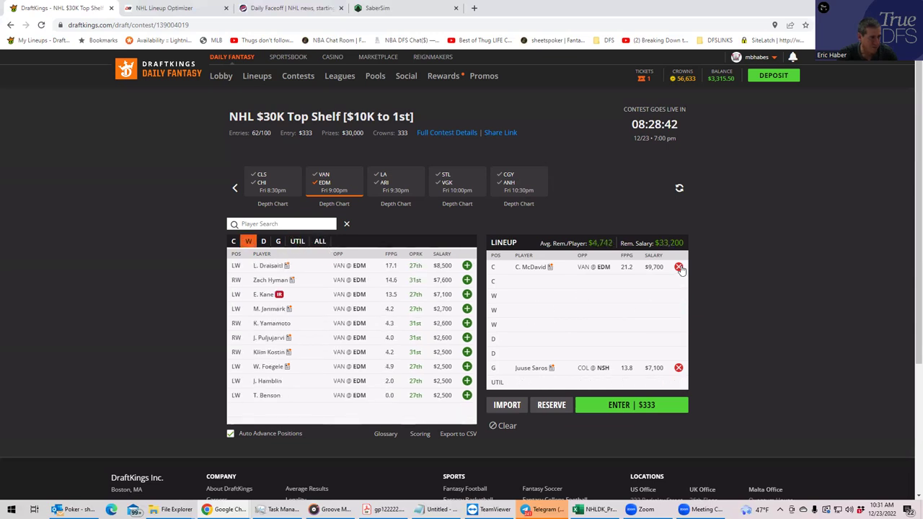
left_click(678, 268)
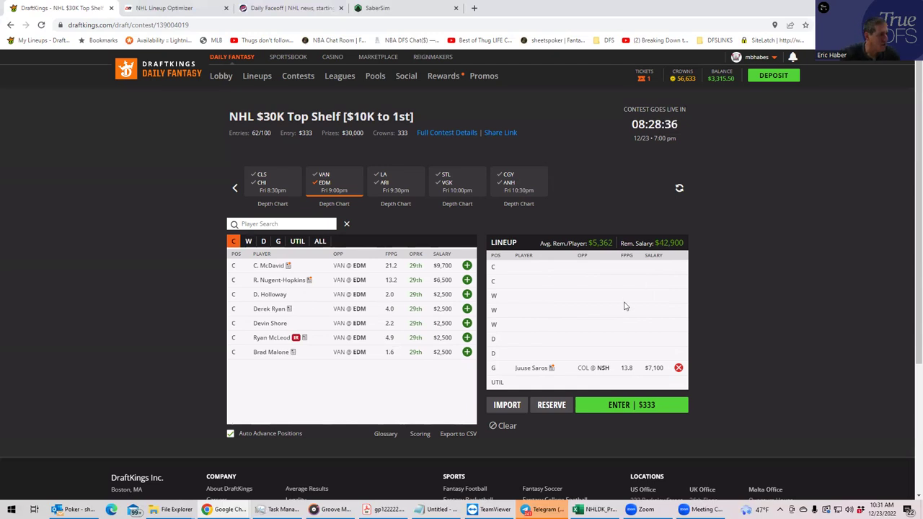
- Switch the player pool filter from EDM to the CAR side of the PHI at CAR game
left_click(329, 183)
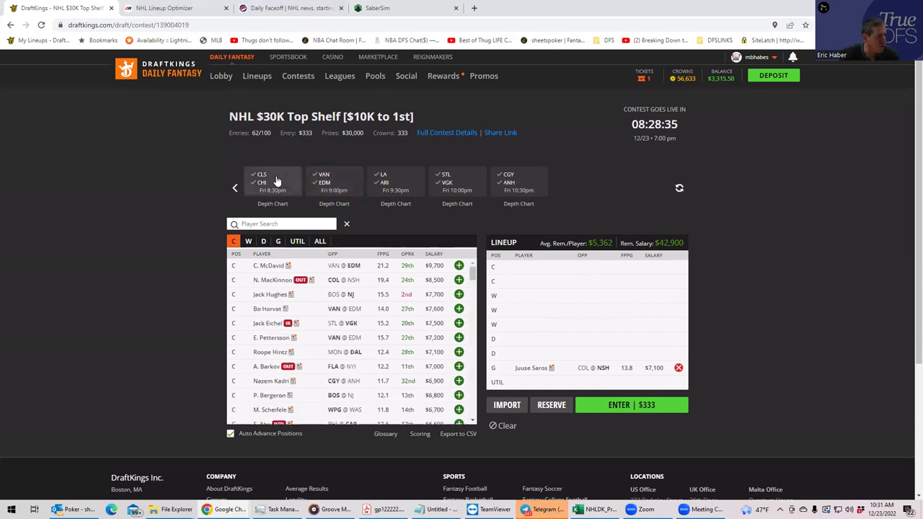
left_click(234, 187)
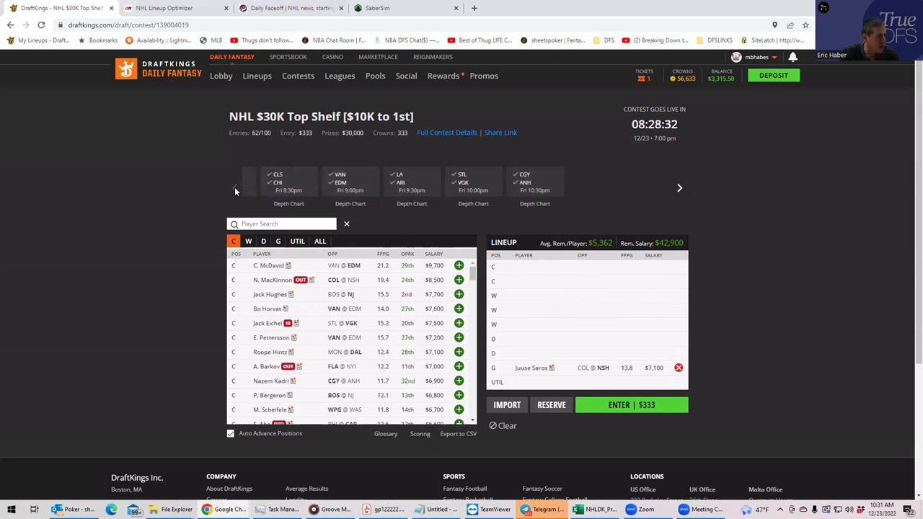
left_click(444, 186)
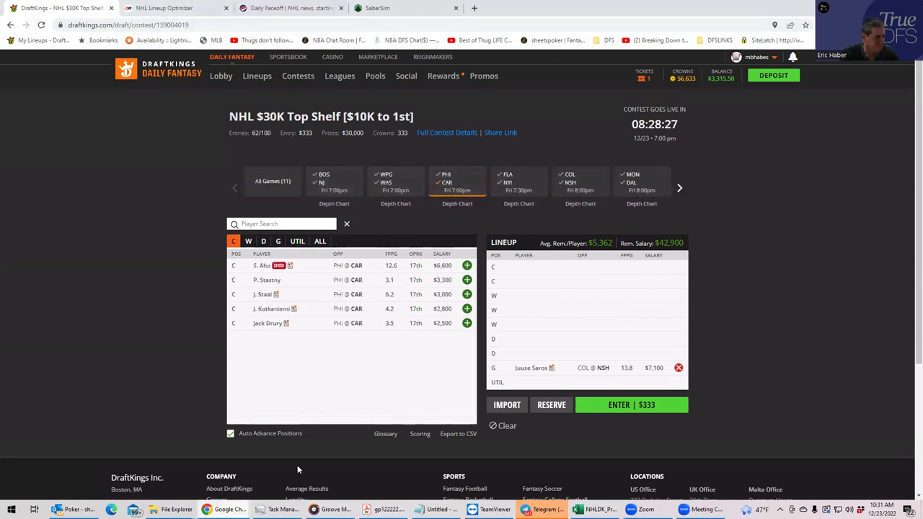
- Switch to the NHLDK_Proj workbook and sort the TrueDFS sheet by Sheets Value Score from largest to smallest
key("alt+Tab")
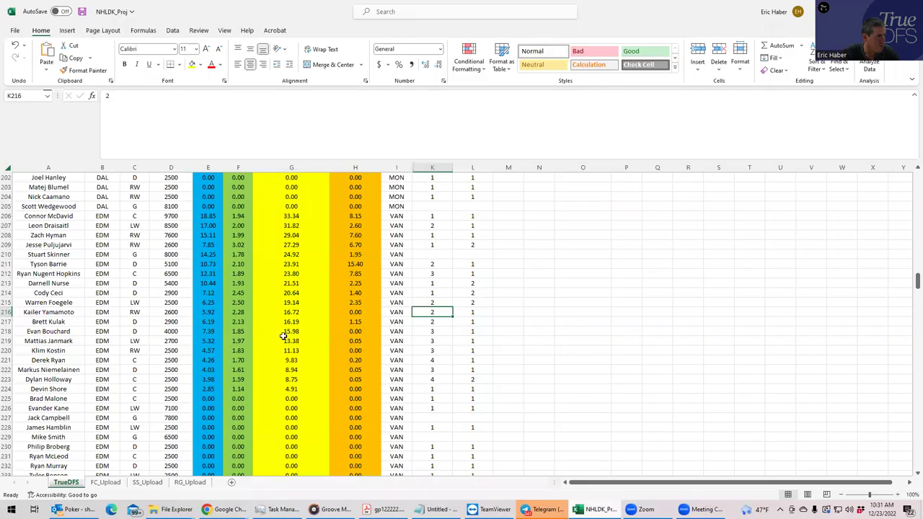
left_click_drag(917, 281, 914, 175)
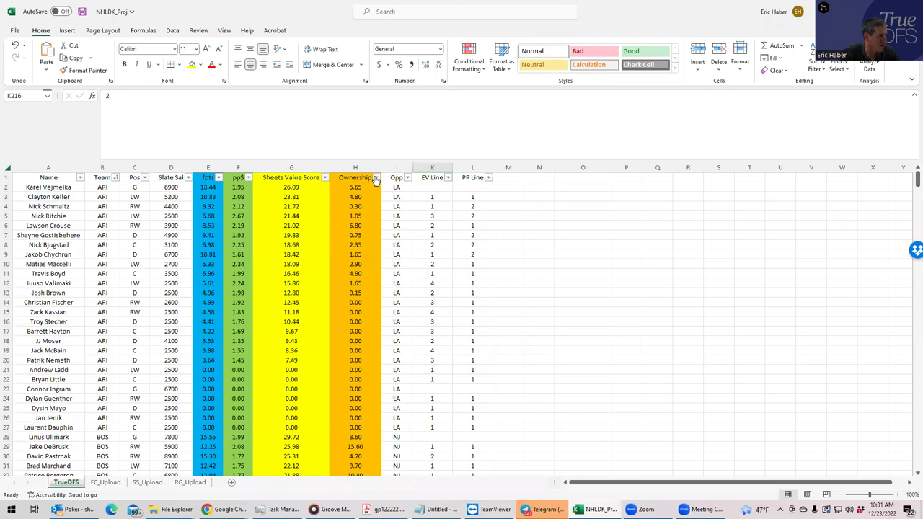
left_click(324, 178)
left_click(268, 202)
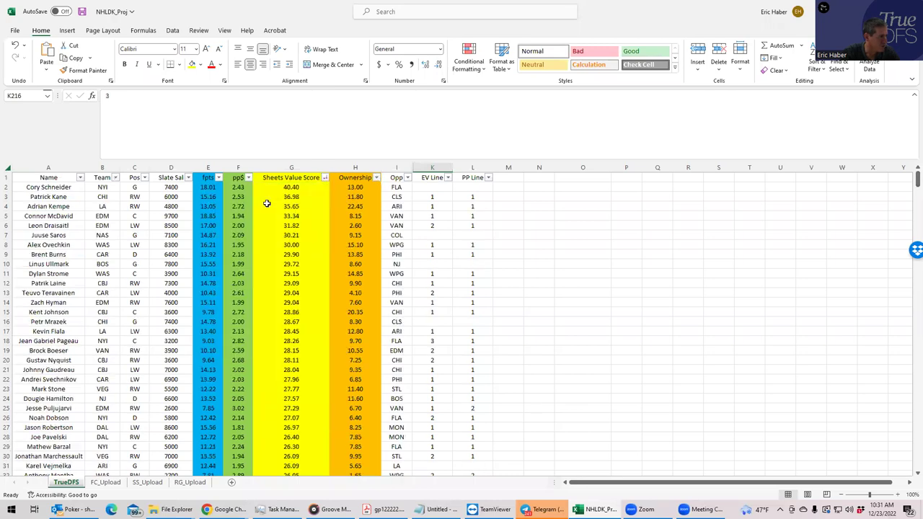
- Look up the slate salaries of the CAR players Teuvo Teravainen, Andrei Svechnikov and Brent Burns
left_click(106, 293)
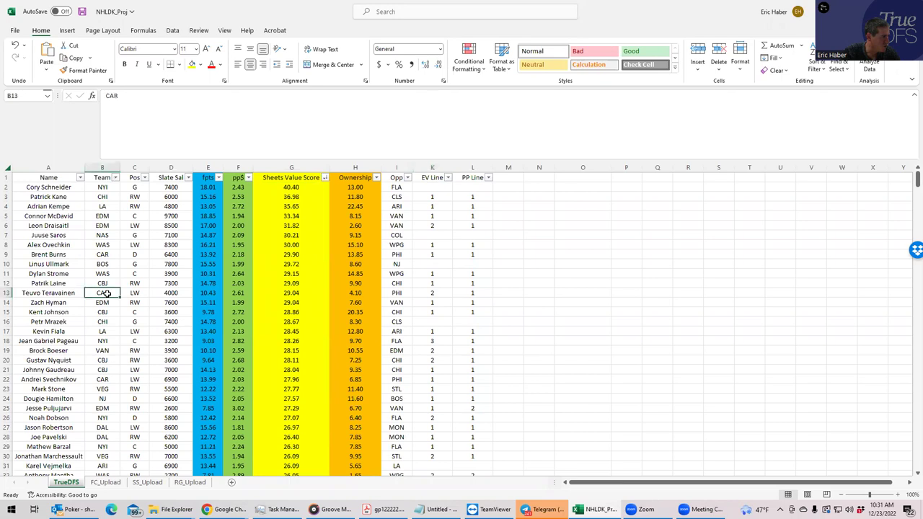
left_click(173, 294)
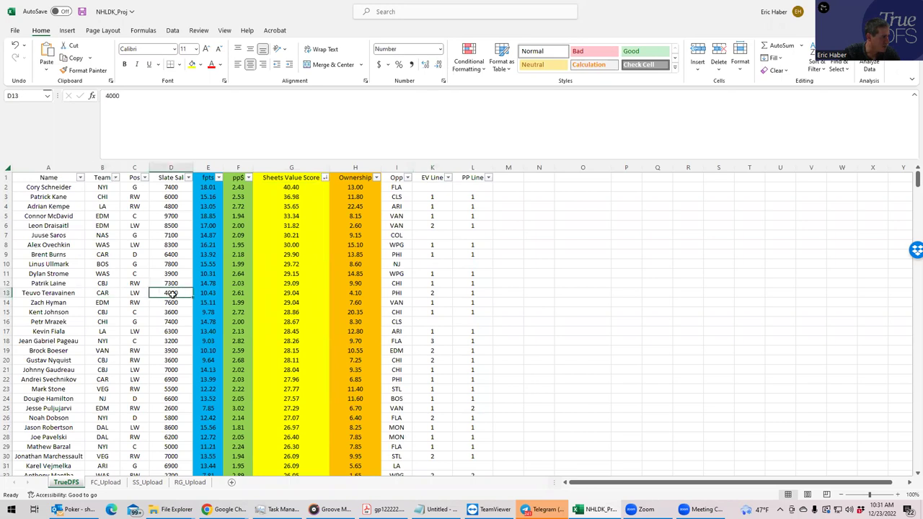
left_click(118, 299)
left_click(105, 293)
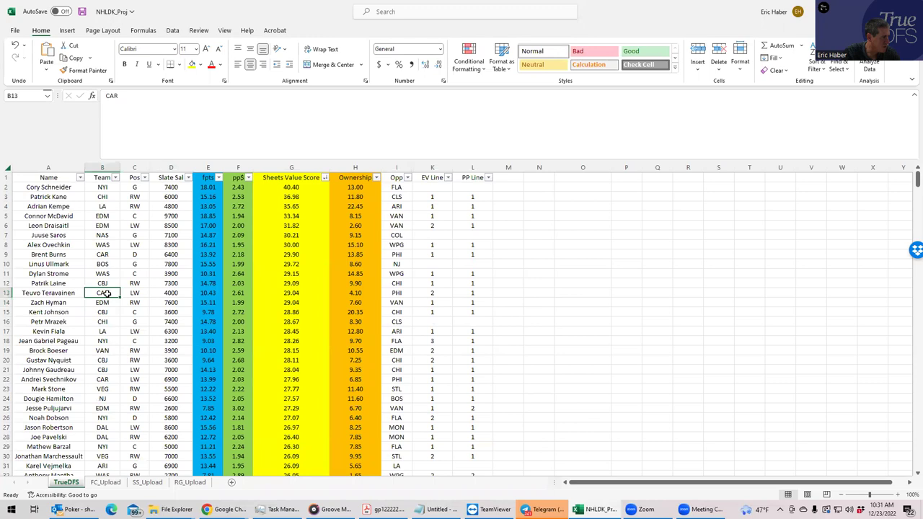
left_click(168, 378)
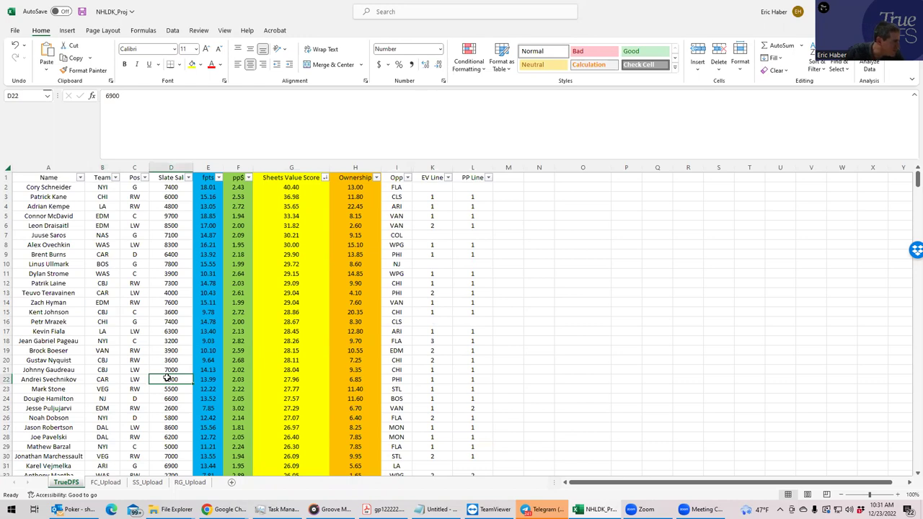
left_click(170, 254)
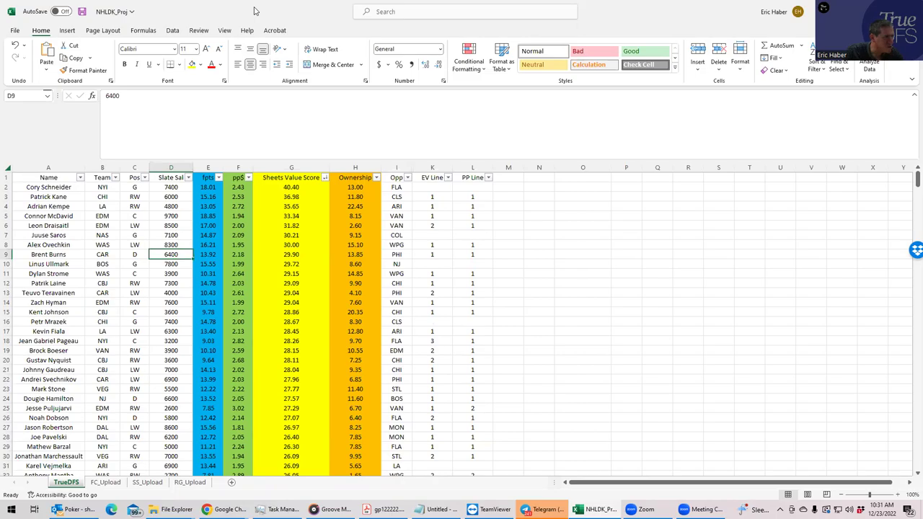
- In the DraftKings contest, add CAR defenseman Brent Burns and wingers A. Svechnikov and T. Teravainen to the lineup
key("alt+Tab")
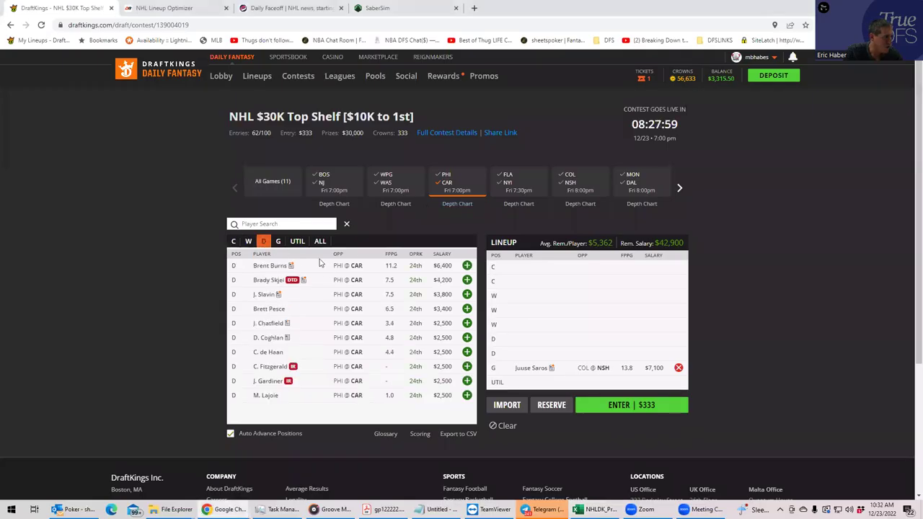
left_click(466, 265)
left_click(233, 241)
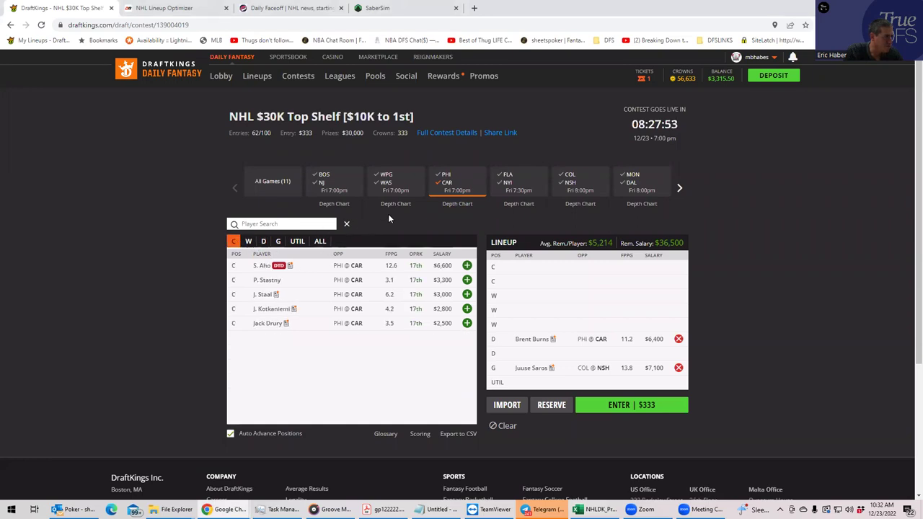
left_click(249, 242)
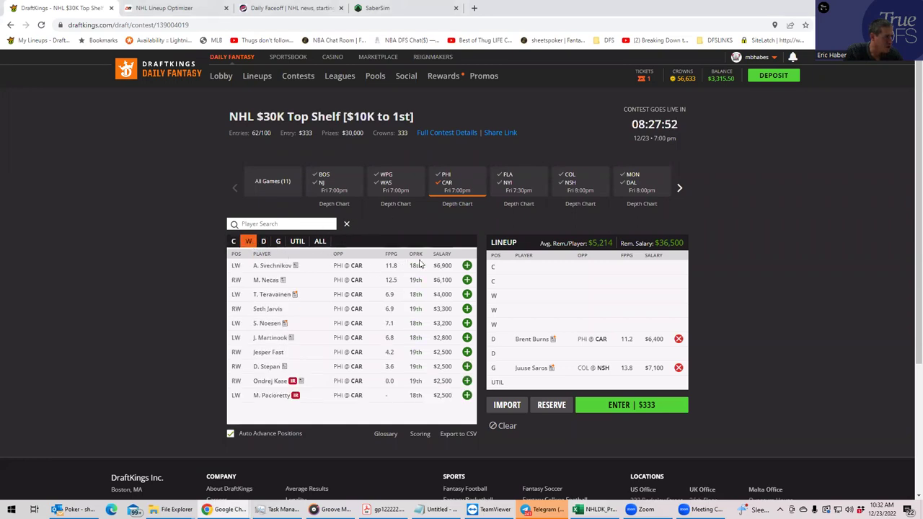
left_click(467, 266)
left_click(466, 280)
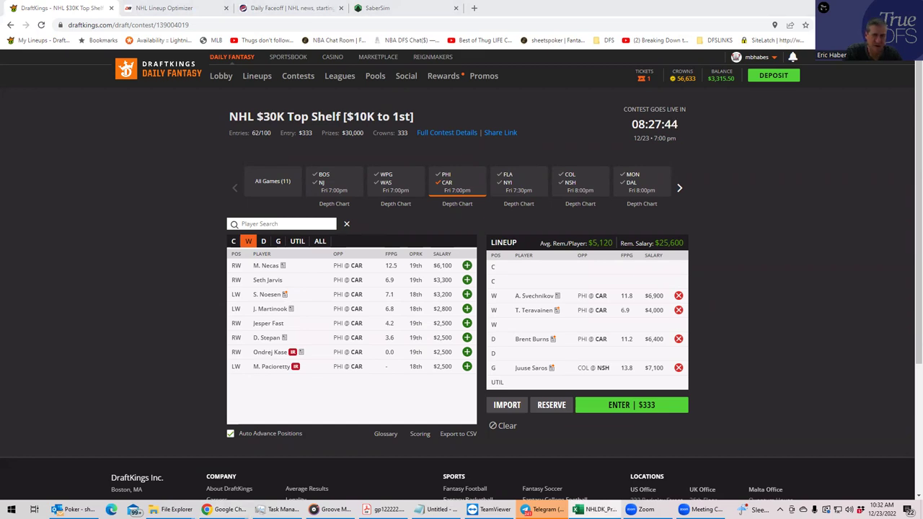
- In the NHLDK_Proj workbook, check Teuvo Teravainen's salary and Stefan Noesen's team, salary, EV line and PP line
key("alt+Tab")
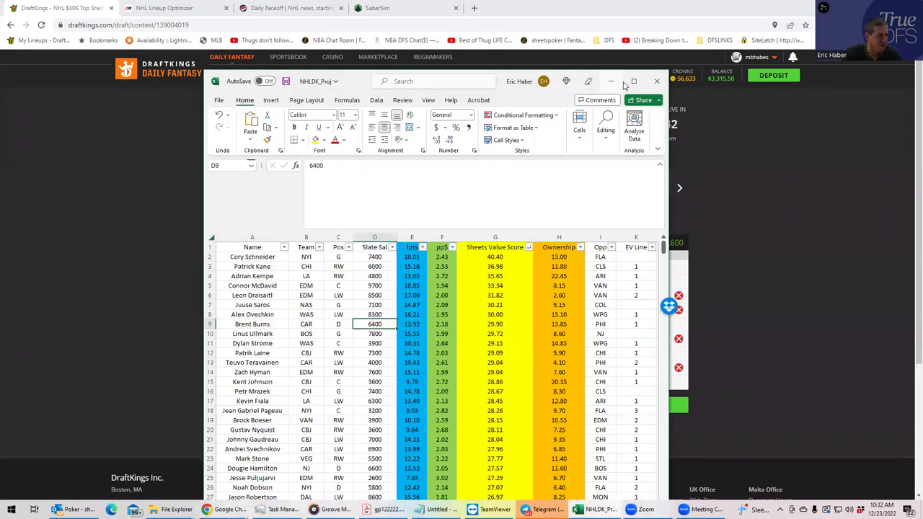
key("super+Left")
key("super+Up")
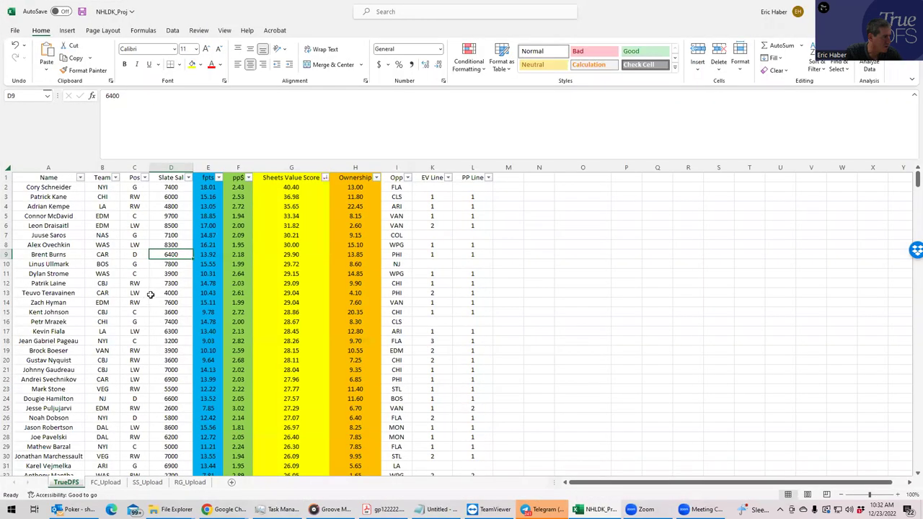
left_click(172, 292)
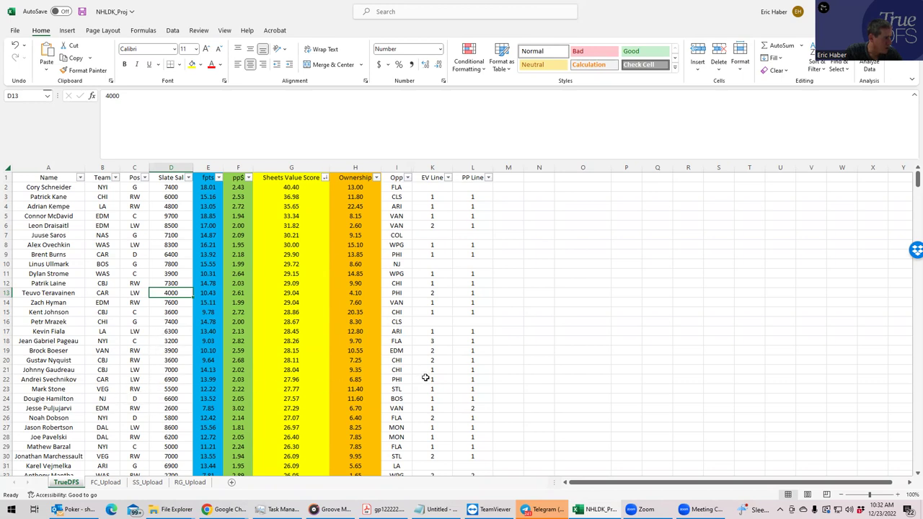
left_click_drag(909, 182, 909, 187)
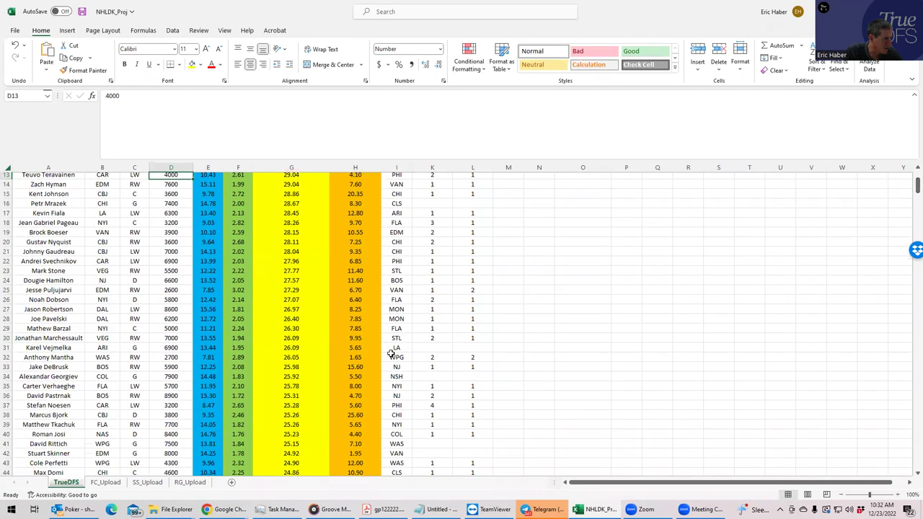
left_click(105, 406)
left_click(173, 406)
left_click(441, 405)
left_click(468, 404)
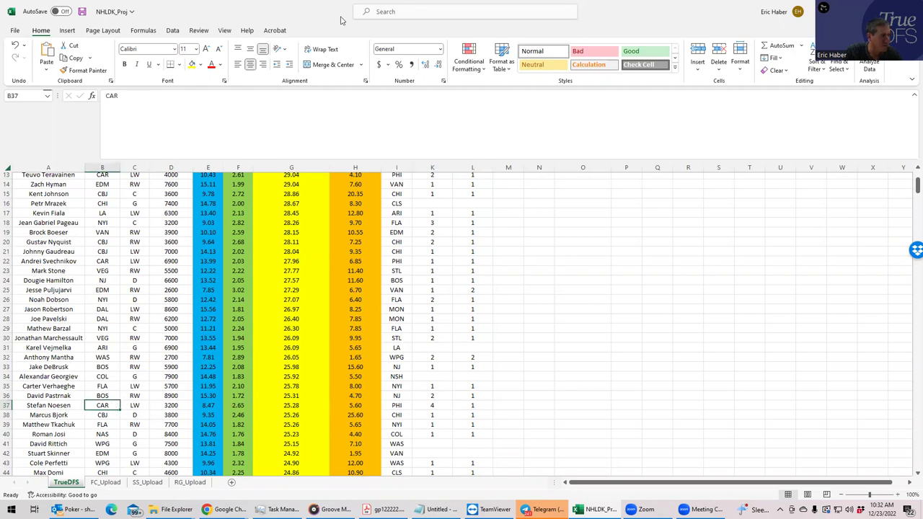
- Back in the DraftKings contest, search all CAR positions for "noe" and add S. Noesen as the third winger
key("alt+Tab")
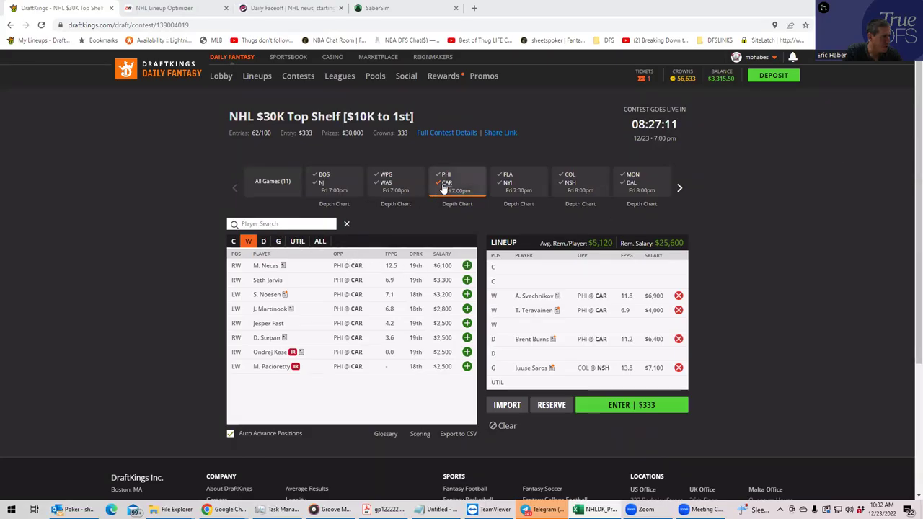
left_click(320, 241)
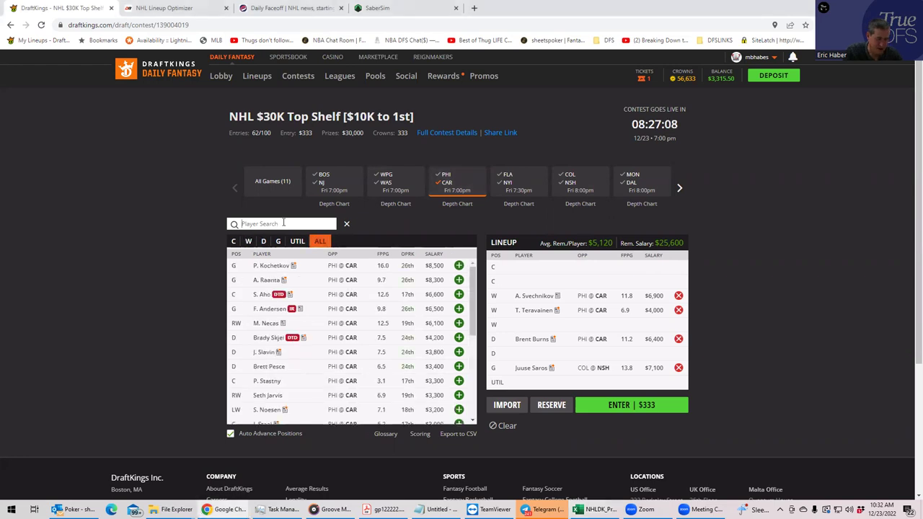
type("noe")
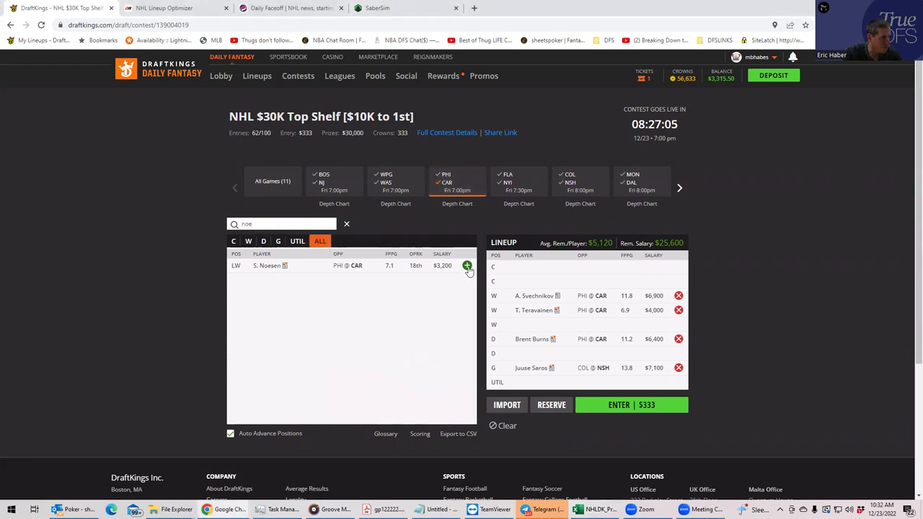
left_click(467, 266)
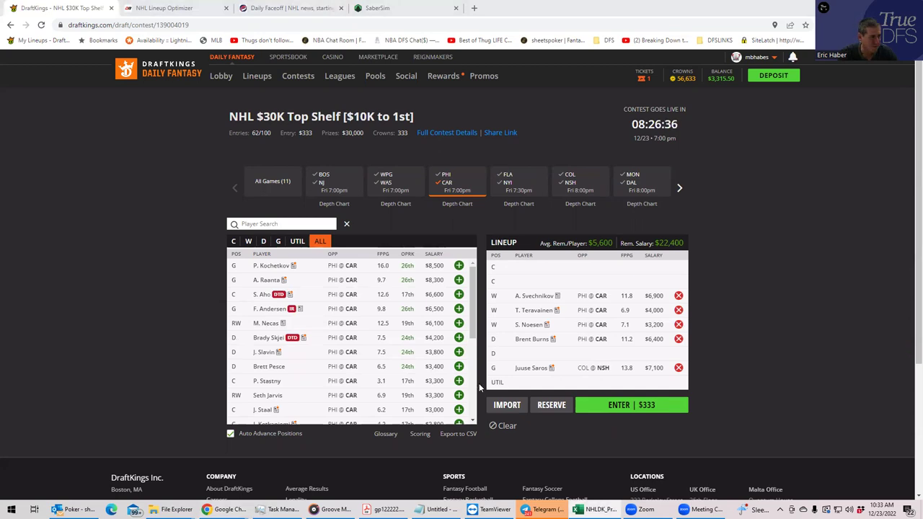
- Clear the whole lineup, show all games, and search for "lain" to add P. Laine as a winger
left_click(504, 425)
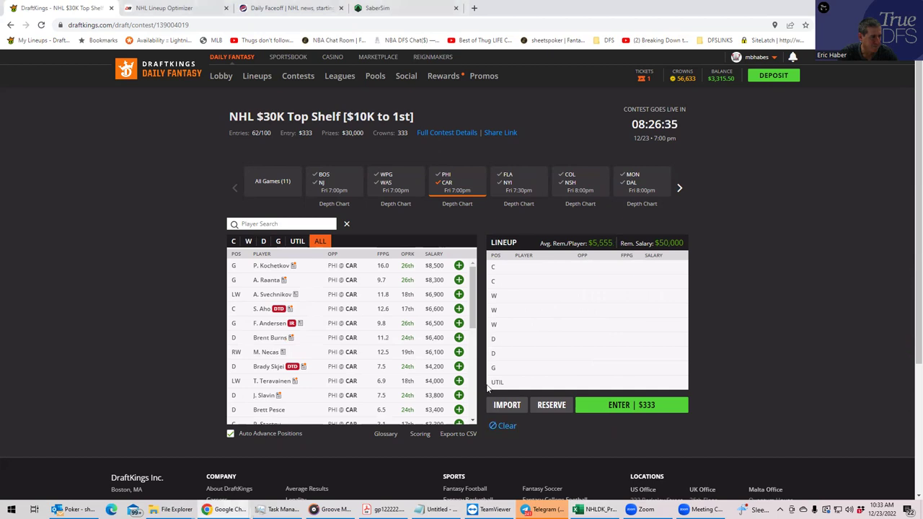
left_click(440, 182)
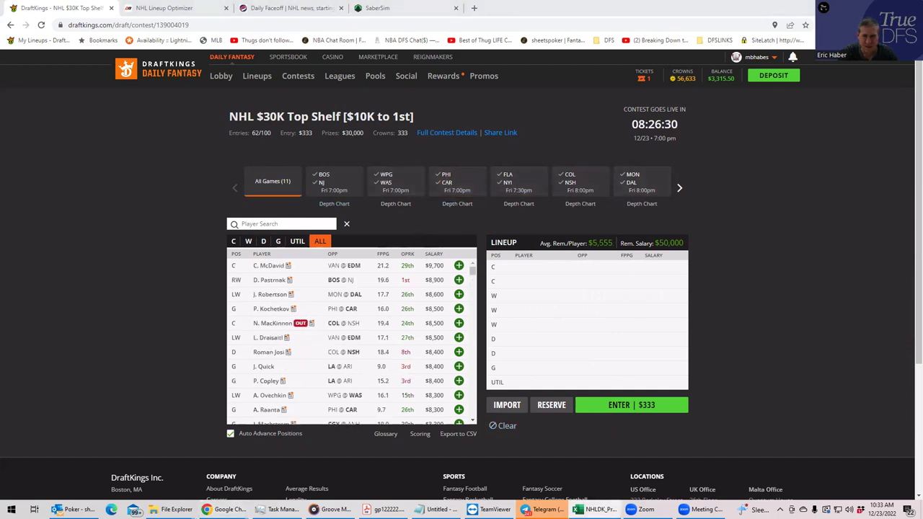
left_click(248, 241)
left_click(259, 225)
type("lain")
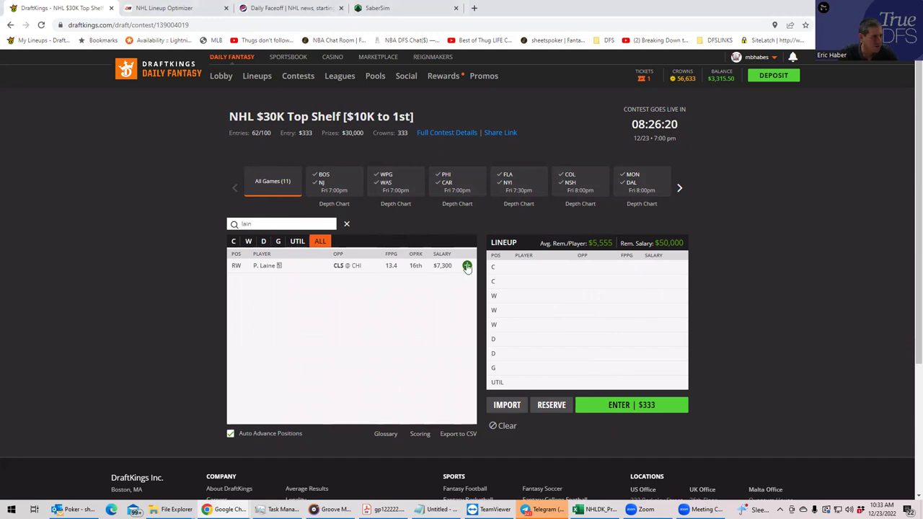
left_click(467, 265)
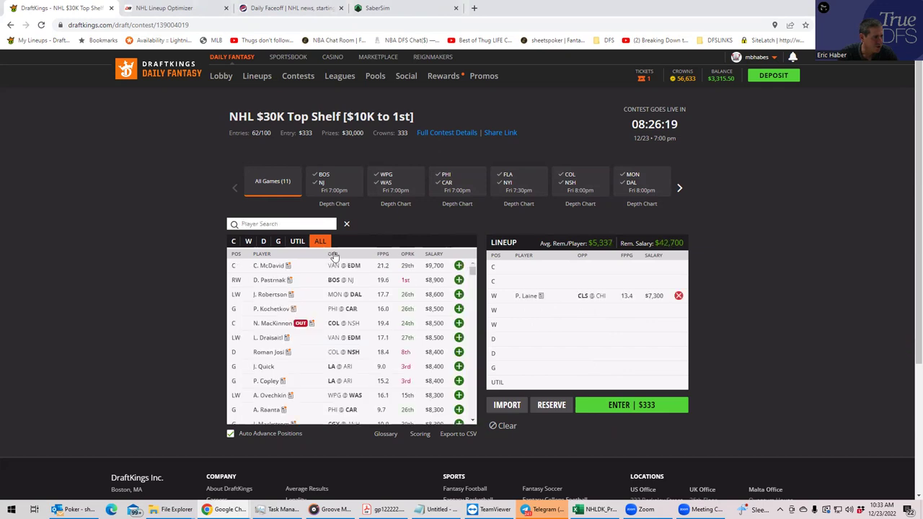
- Filter the CLS at CHI game to CLS and add wingers J. Gaudreau and G. Nyquist and center K. Johnson
left_click(248, 241)
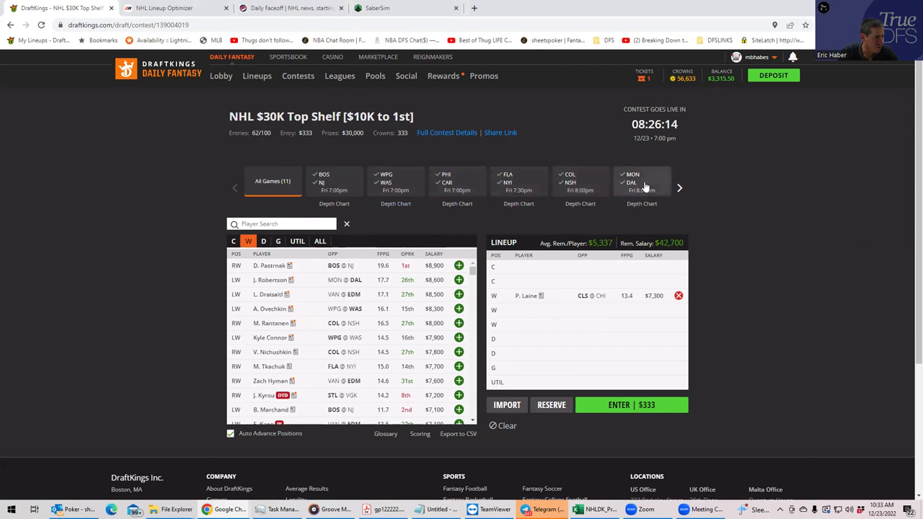
left_click(678, 188)
left_click(258, 181)
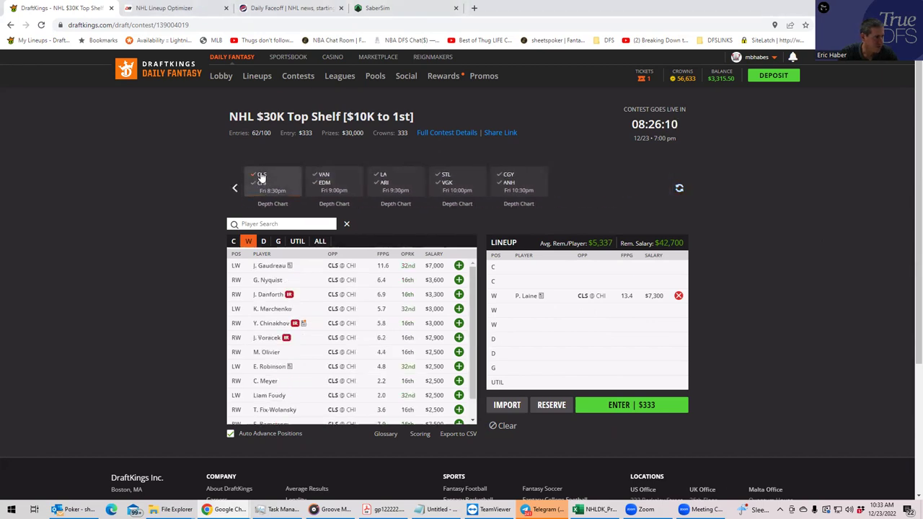
left_click(460, 266)
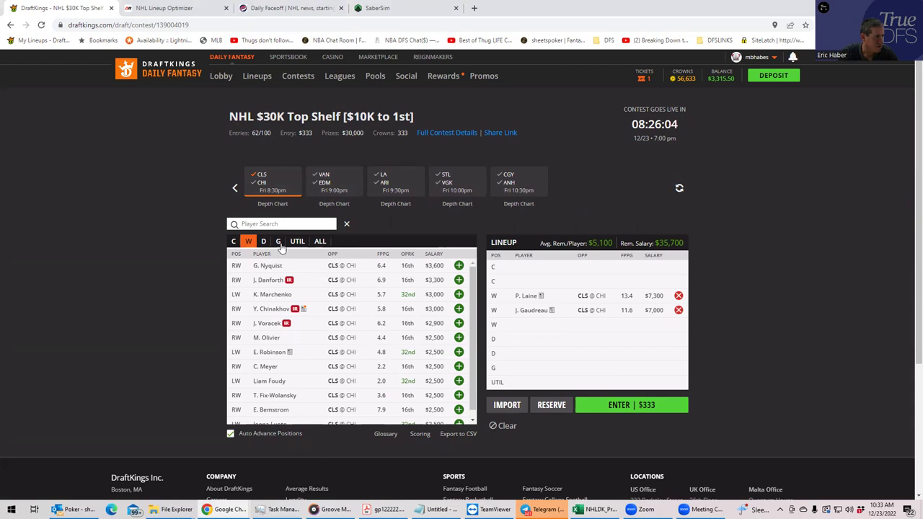
left_click(458, 266)
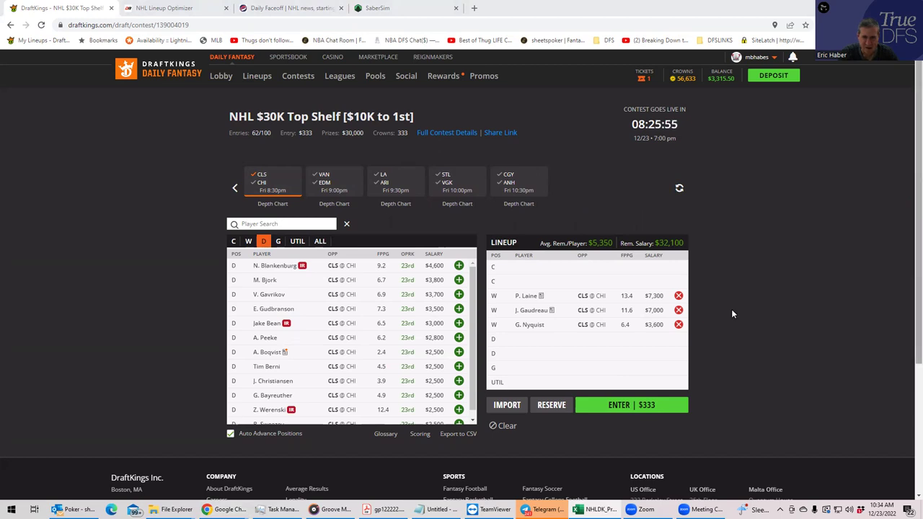
left_click(235, 242)
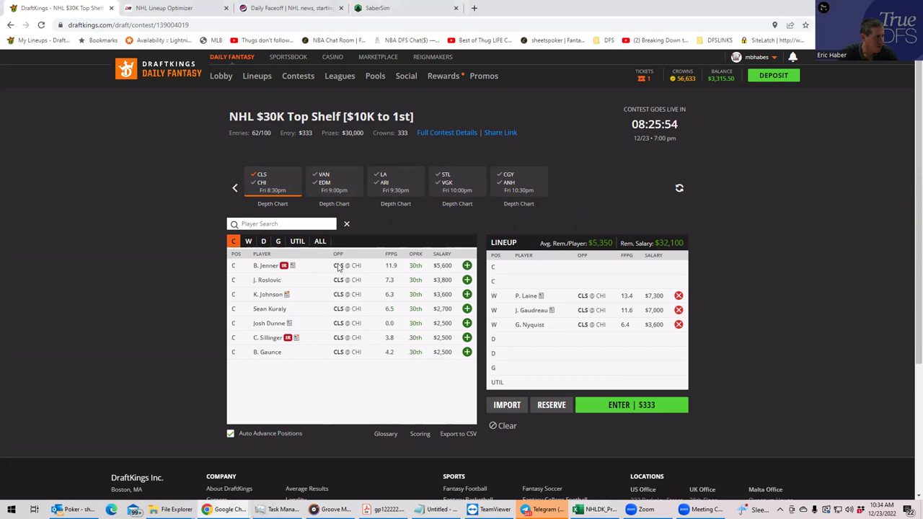
left_click(467, 295)
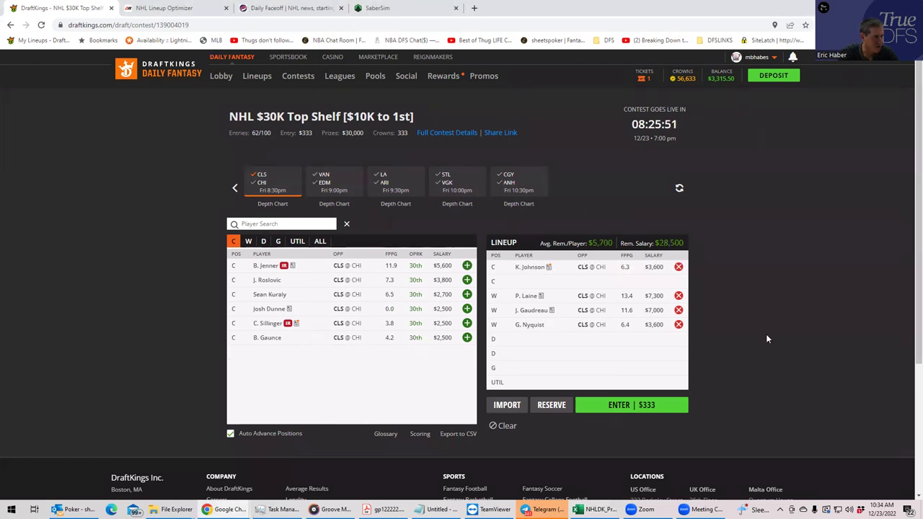